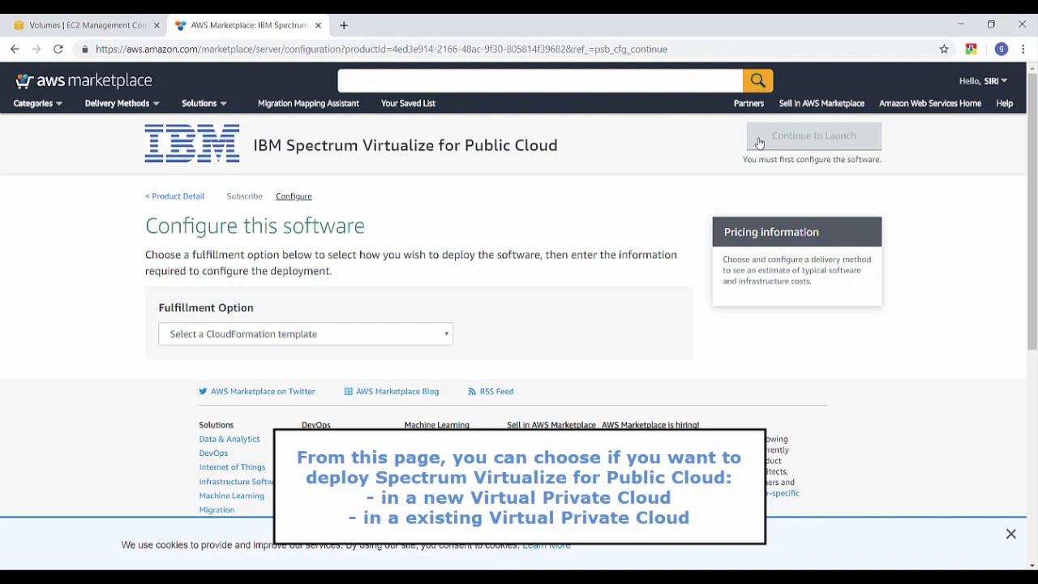
Select Existing VPC as the fulfillment option for IBM Spectrum Virtualize
left_click(437, 333)
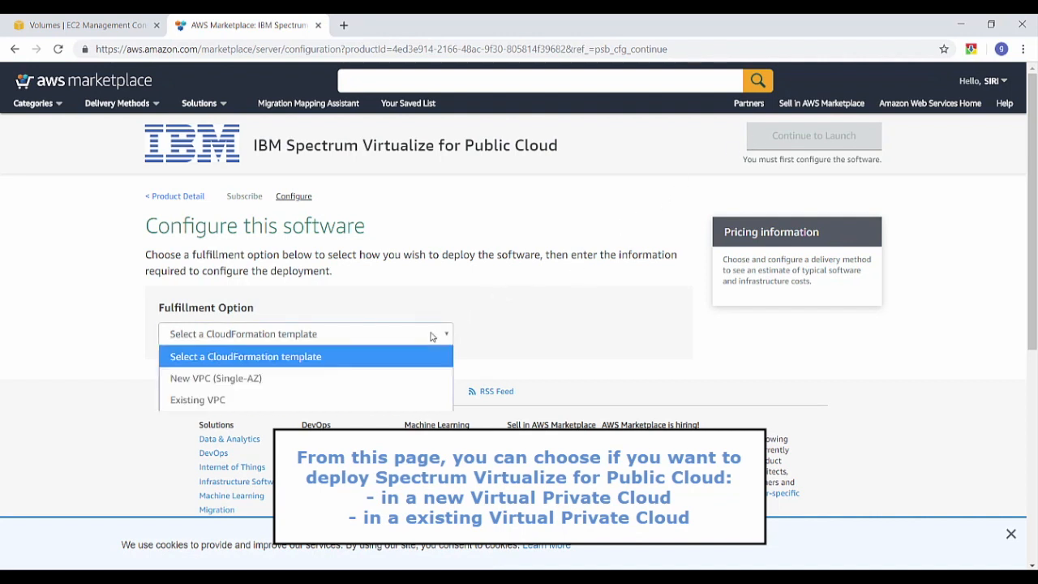
left_click(408, 398)
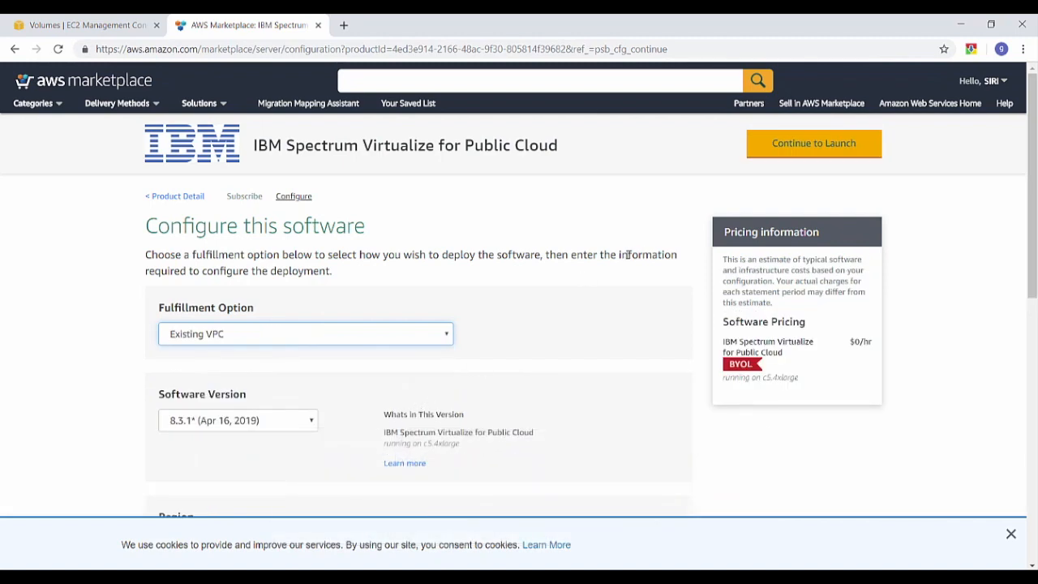
scroll(653, 237, "down", 3)
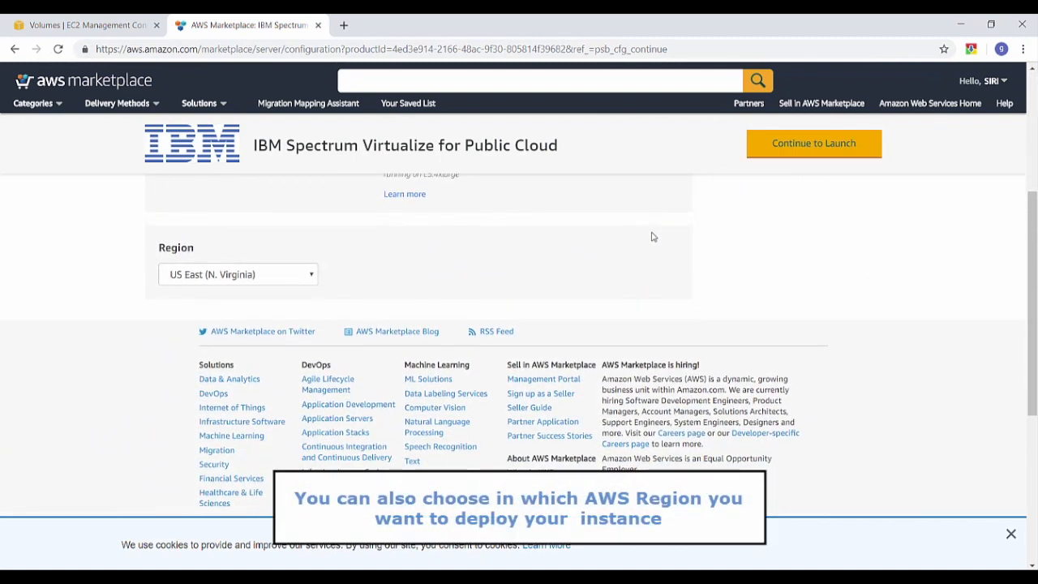
scroll(653, 236, "up", 3)
Continue to the launch page and launch the configuration through CloudFormation
left_click(767, 142)
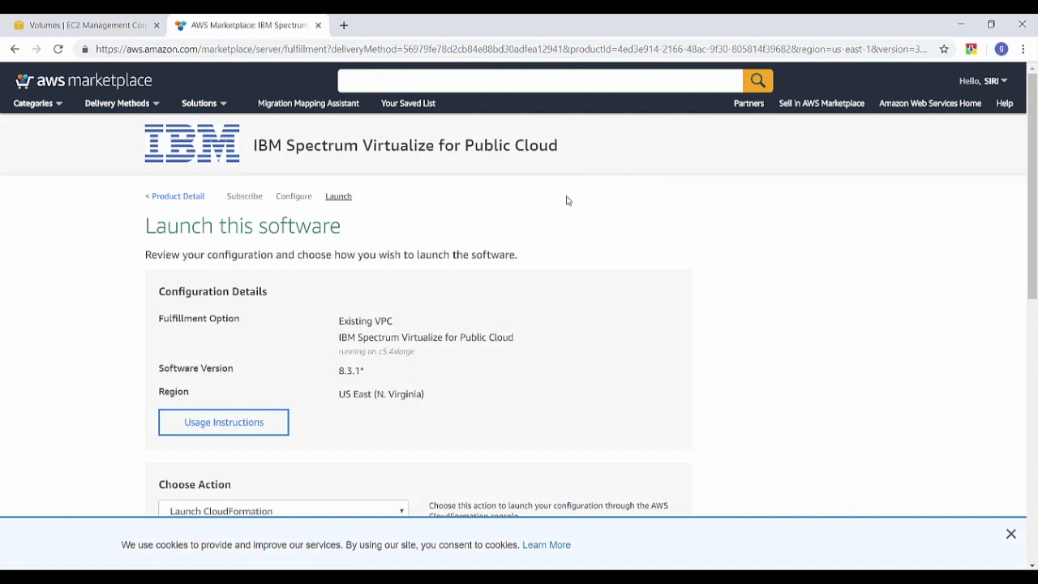
scroll(492, 216, "down", 1)
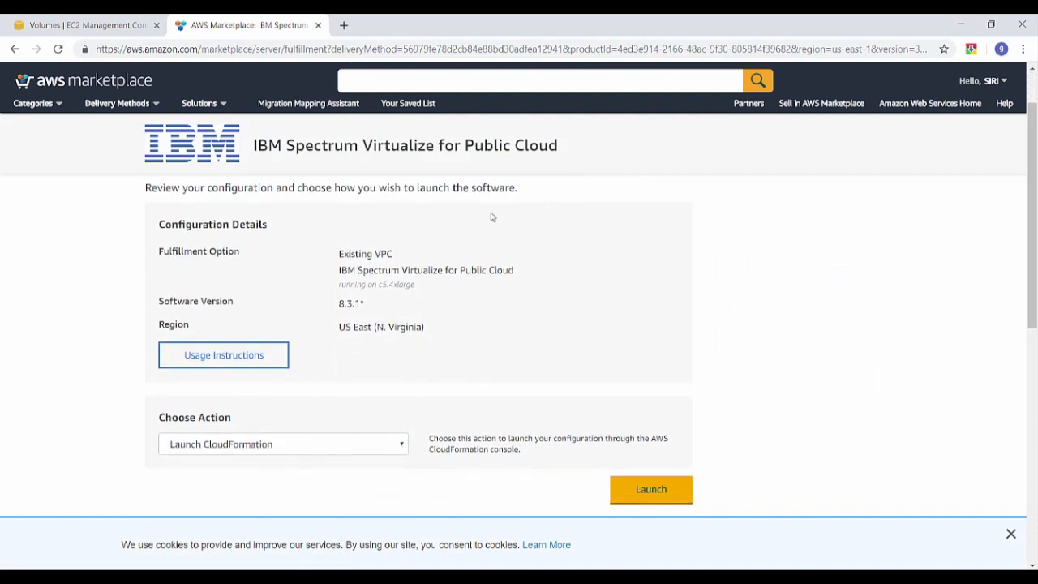
left_click(657, 490)
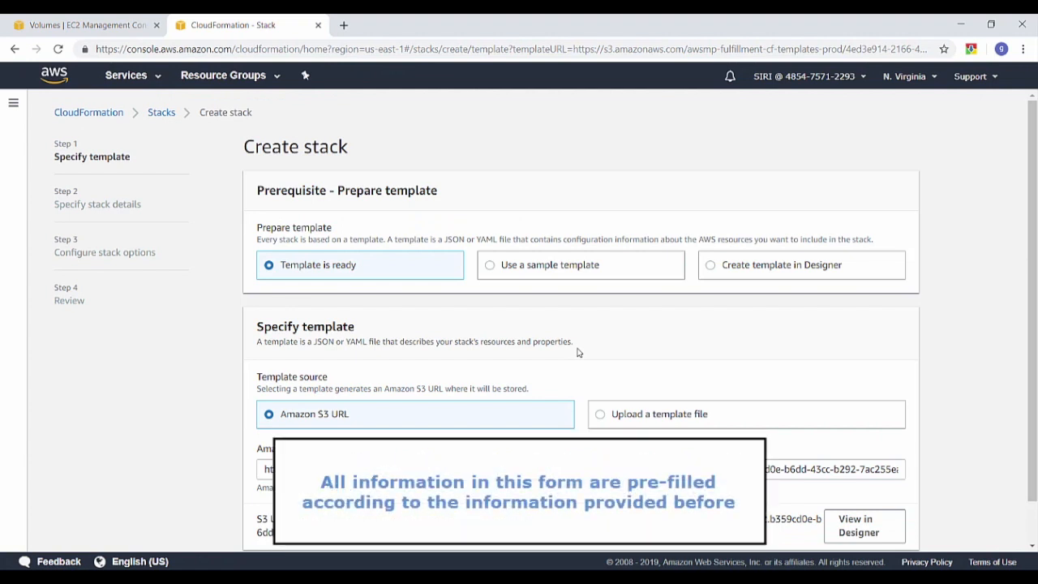
Keep 'Template is ready' with the pre-filled Amazon S3 URL and proceed
scroll(579, 353, "down", 1)
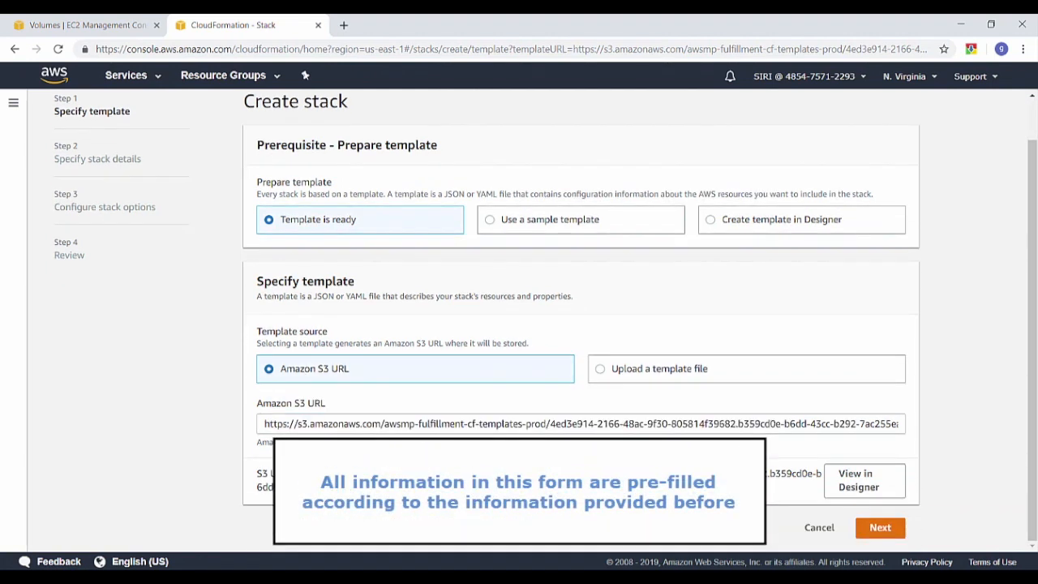
left_click(881, 529)
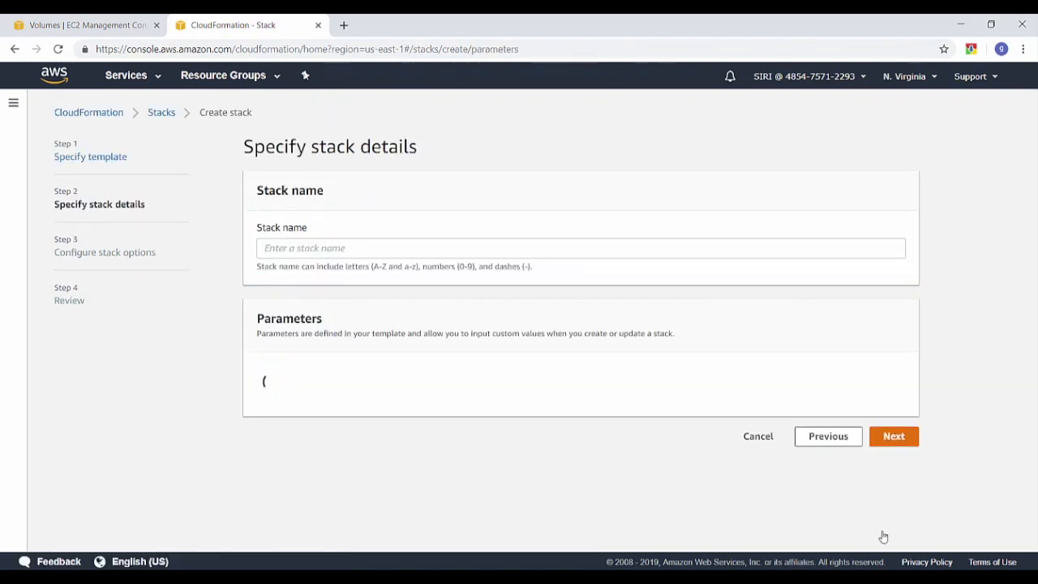
Name the stack SVPC, with VPC vpc-1ebe0664 and CIDR 172.31.0.0/16
left_click(556, 247)
type("SVPC")
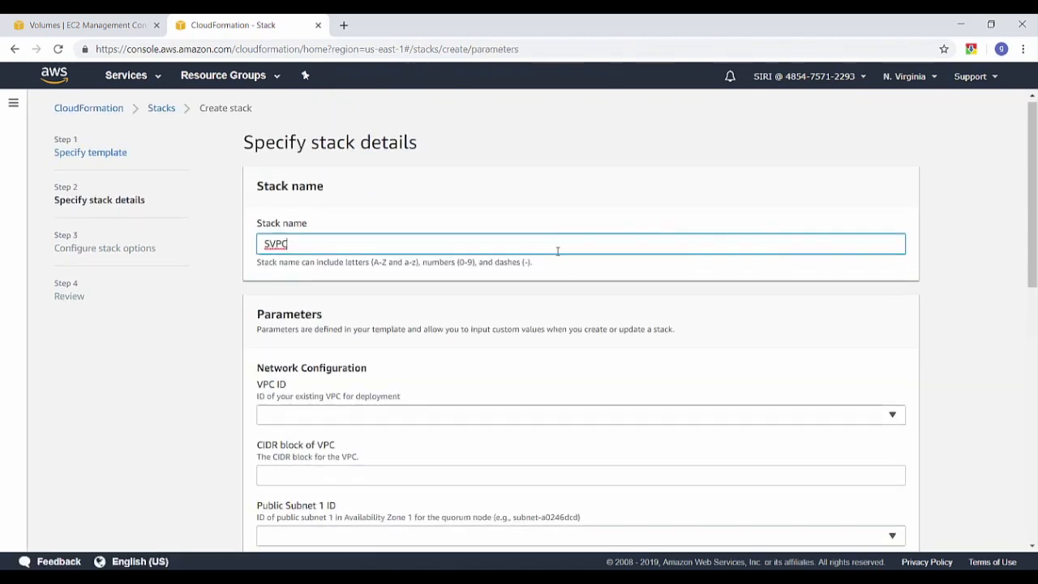
scroll(511, 219, "down", 3)
left_click(511, 219)
left_click(498, 260)
left_click(492, 276)
type("172.31.0.0/16")
Set public subnet-e199f0bd, private subnet-dabfd3bd and allowed IP range 0.0.0.0/0
left_click(479, 337)
left_click(478, 434)
left_click(467, 398)
left_click(463, 374)
left_click(442, 459)
type("0.0.0.0/0")
Keep c5.4xlarge as node instance type and choose SSH key SVPC_key
scroll(442, 461, "down", 3)
left_click(413, 332)
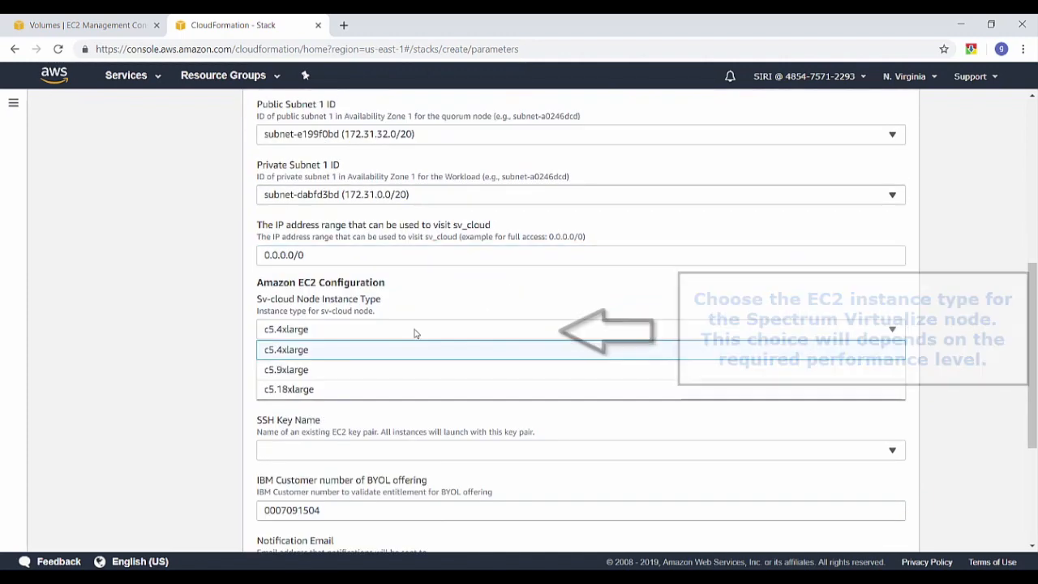
left_click(414, 333)
left_click(385, 450)
left_click(387, 491)
scroll(386, 492, "down", 2)
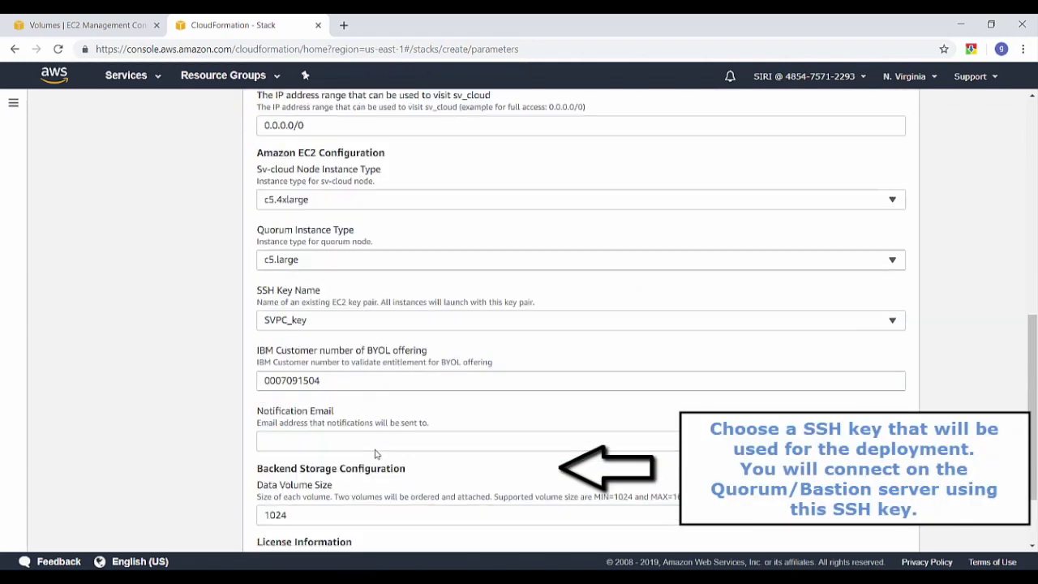
Enter the notification e-mail address, accept the licence agreement and continue
left_click(375, 436)
type("m.com")
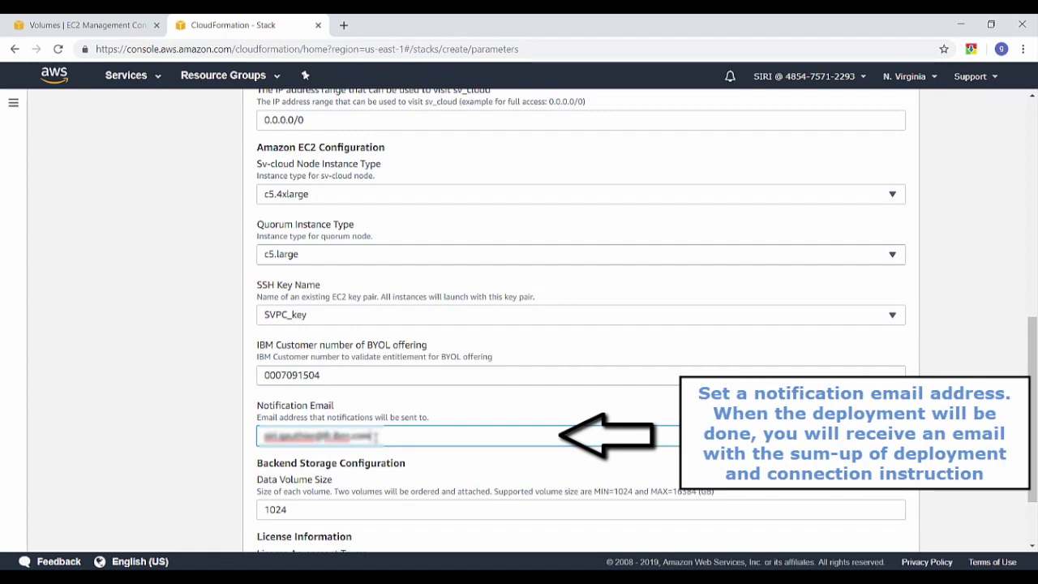
scroll(375, 438, "down", 2)
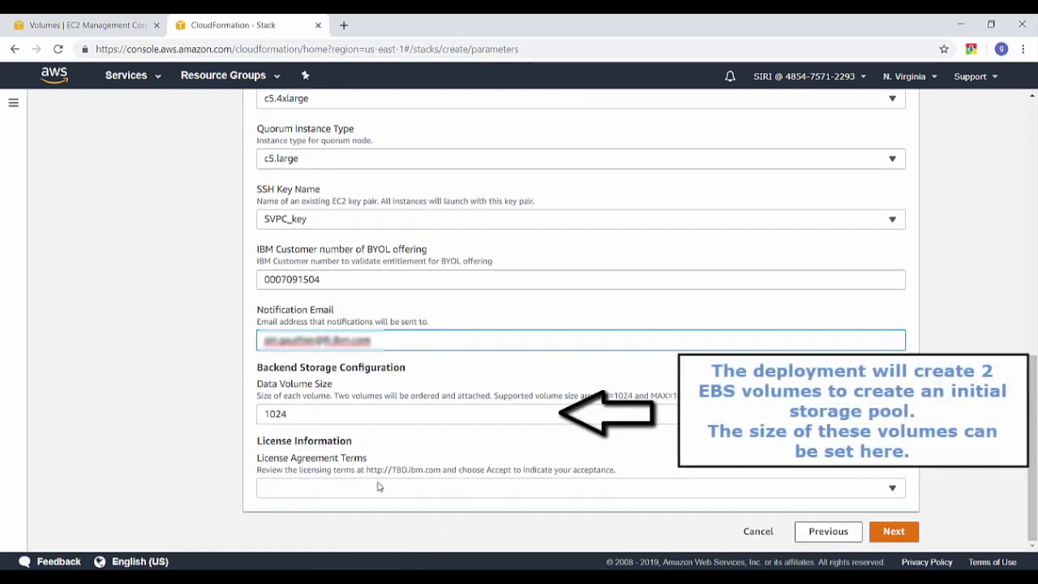
left_click(379, 487)
left_click(386, 470)
left_click(889, 533)
scroll(560, 425, "down", 1)
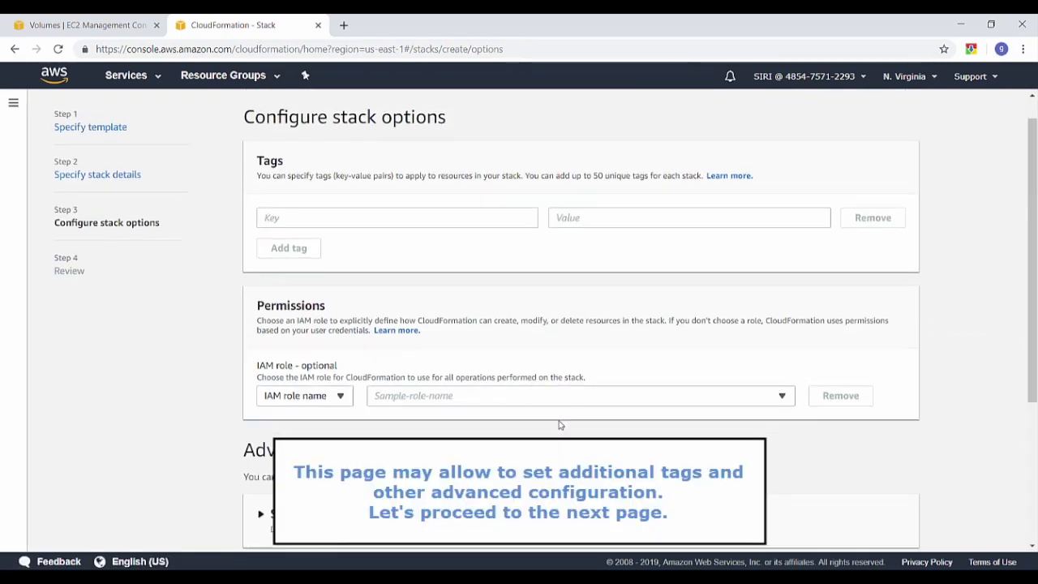
Skip stack options, tick the IAM resources acknowledgement and create the SVPC stack
scroll(559, 425, "down", 3)
left_click(892, 531)
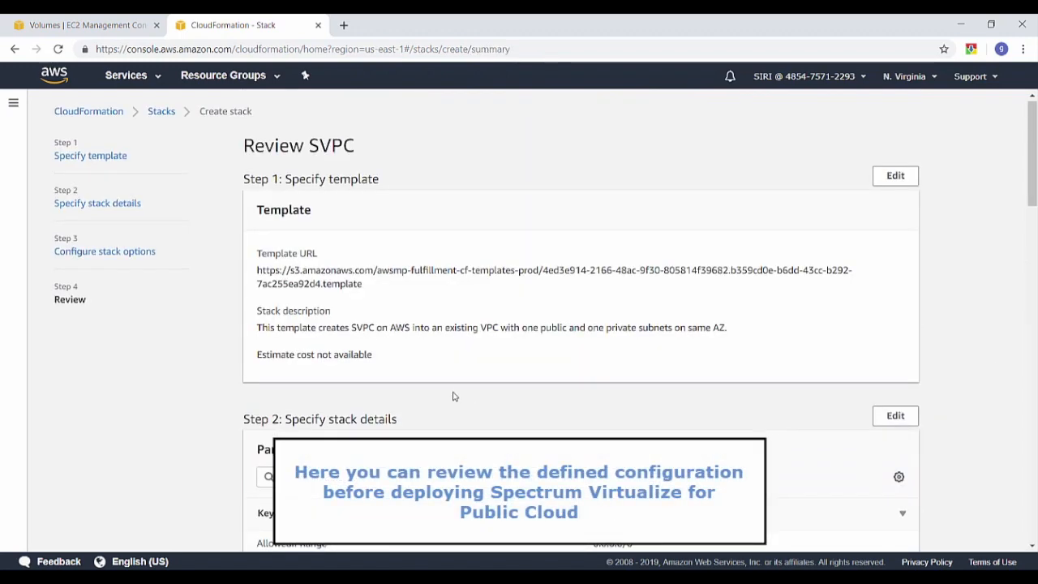
scroll(454, 396, "down", 20)
left_click(446, 488)
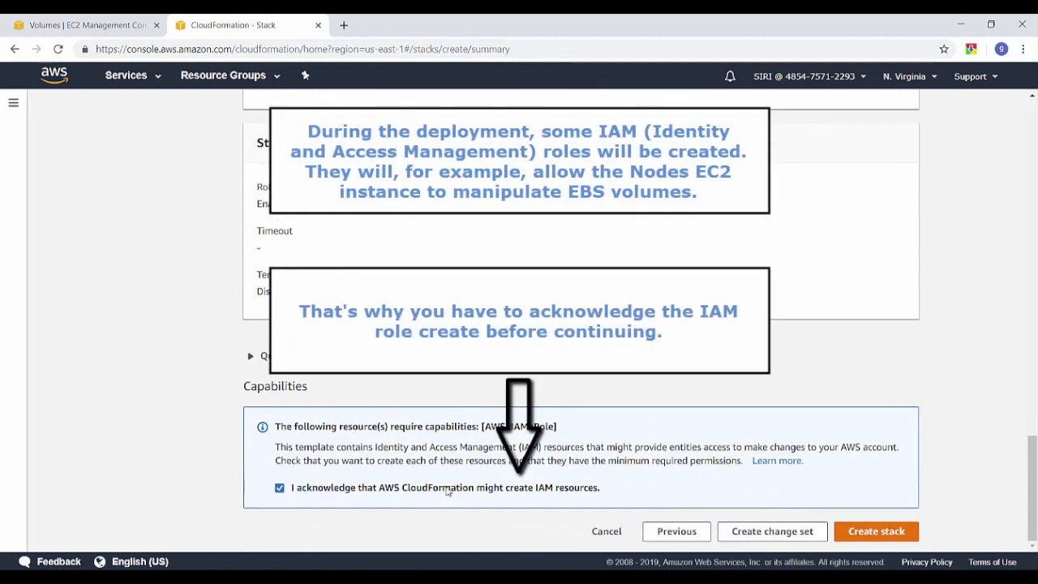
left_click(876, 531)
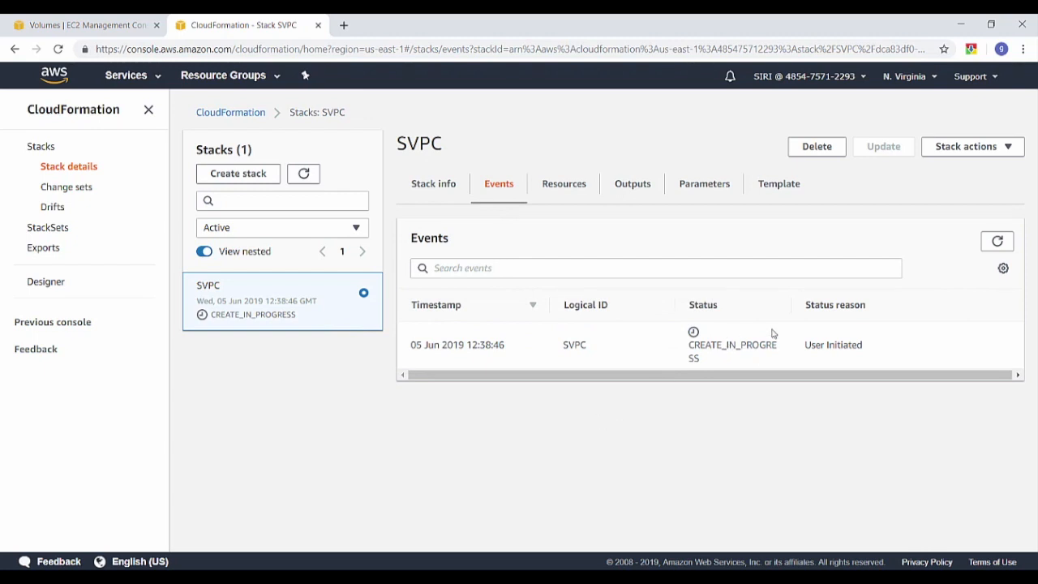
Refresh SVPC's events until CREATE_COMPLETE, then review its 13 outputs
left_click(1001, 242)
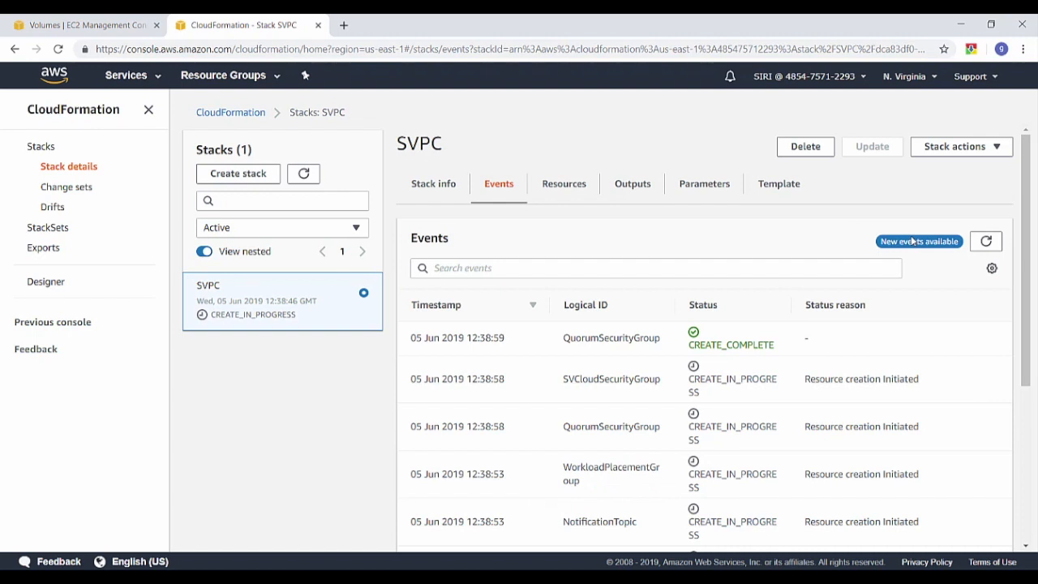
left_click(984, 243)
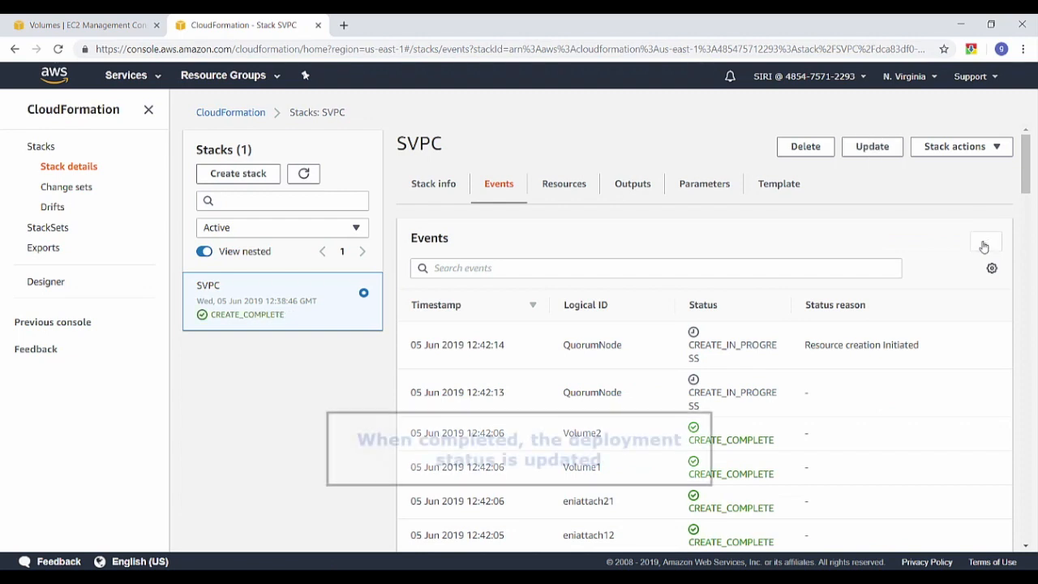
left_click(984, 242)
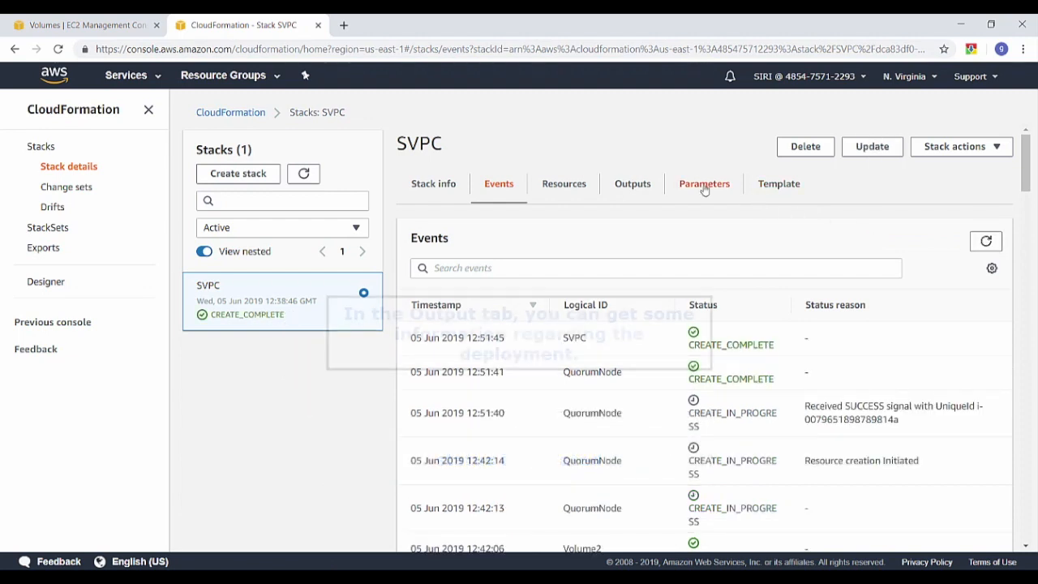
left_click(637, 186)
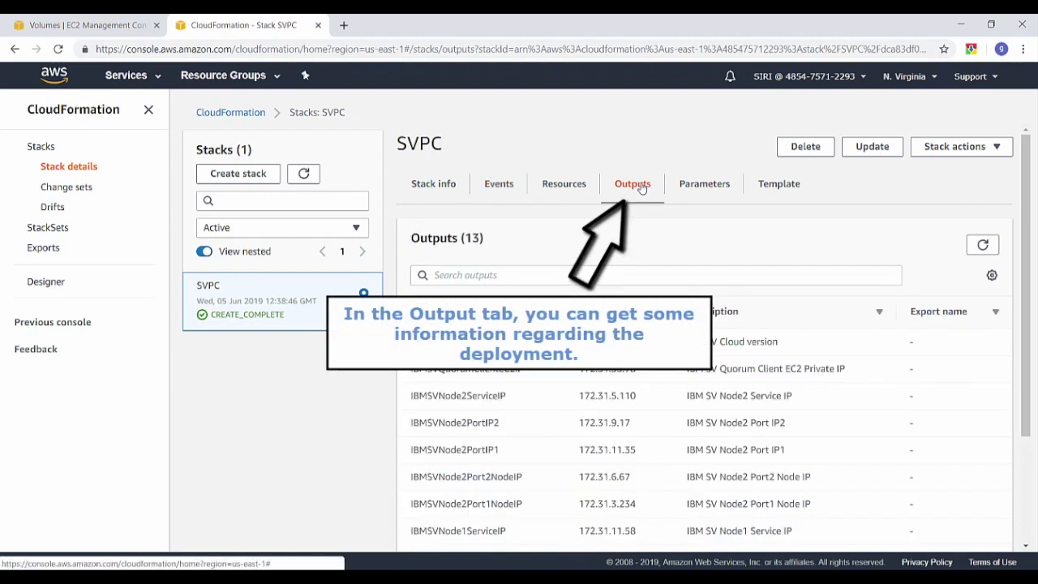
scroll(680, 245, "down", 3)
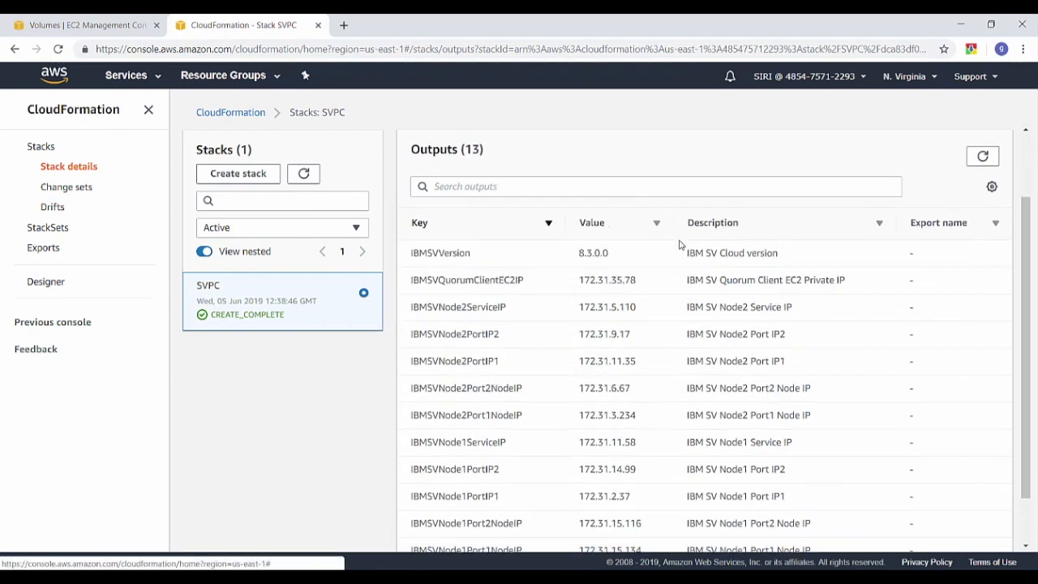
scroll(680, 245, "up", 3)
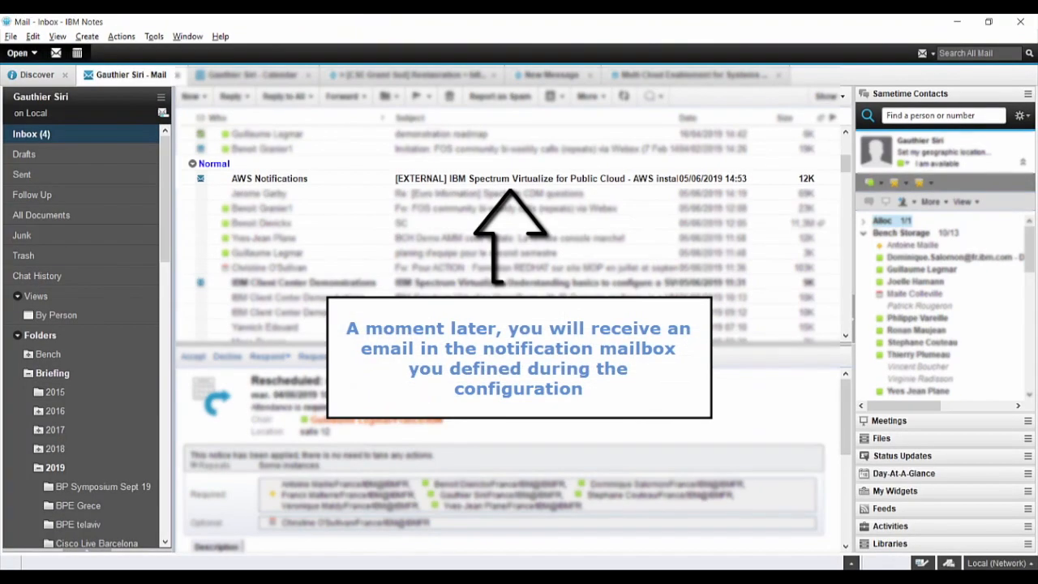
Read the AWS Notifications installation email down to its enable-gui instructions
left_click(398, 180)
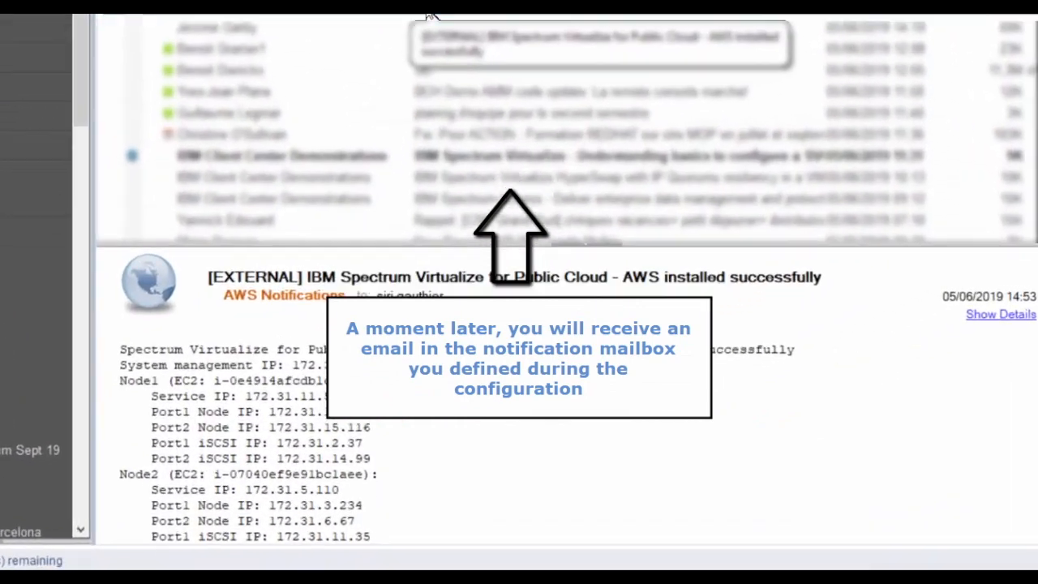
scroll(414, 316, "down", 3)
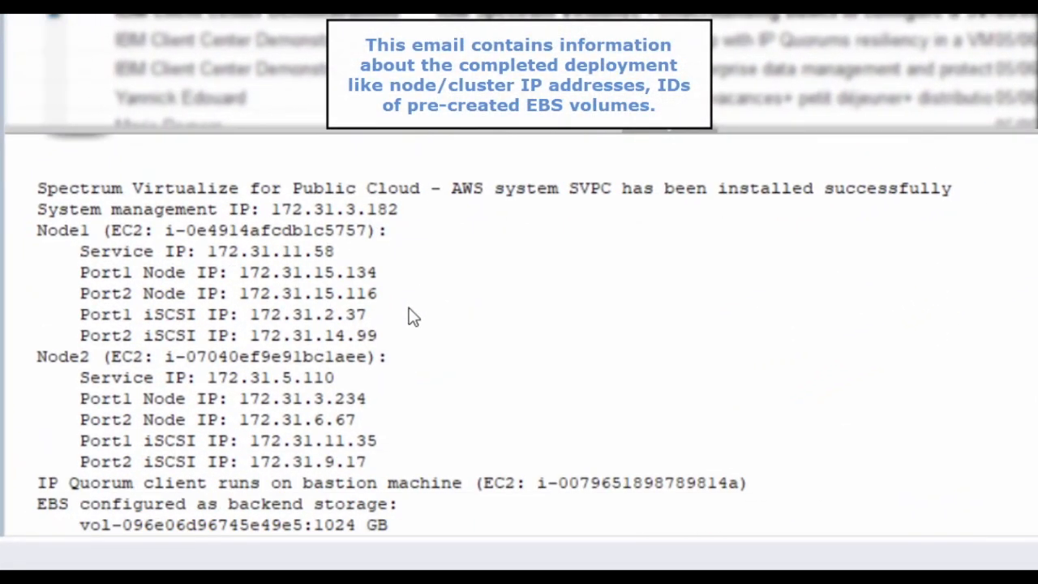
scroll(412, 316, "down", 4)
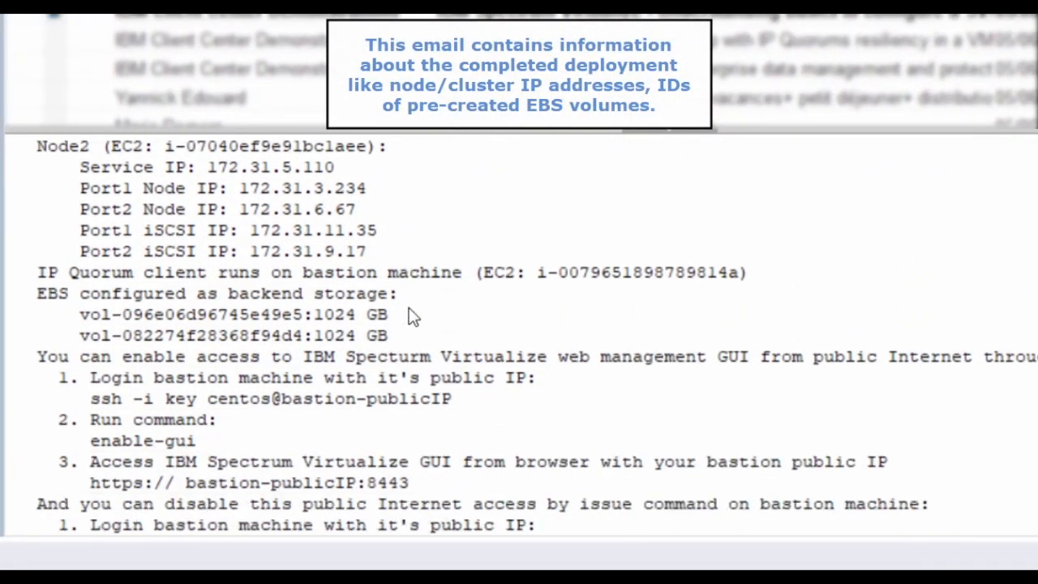
scroll(412, 317, "down", 1)
scroll(412, 317, "down", 1)
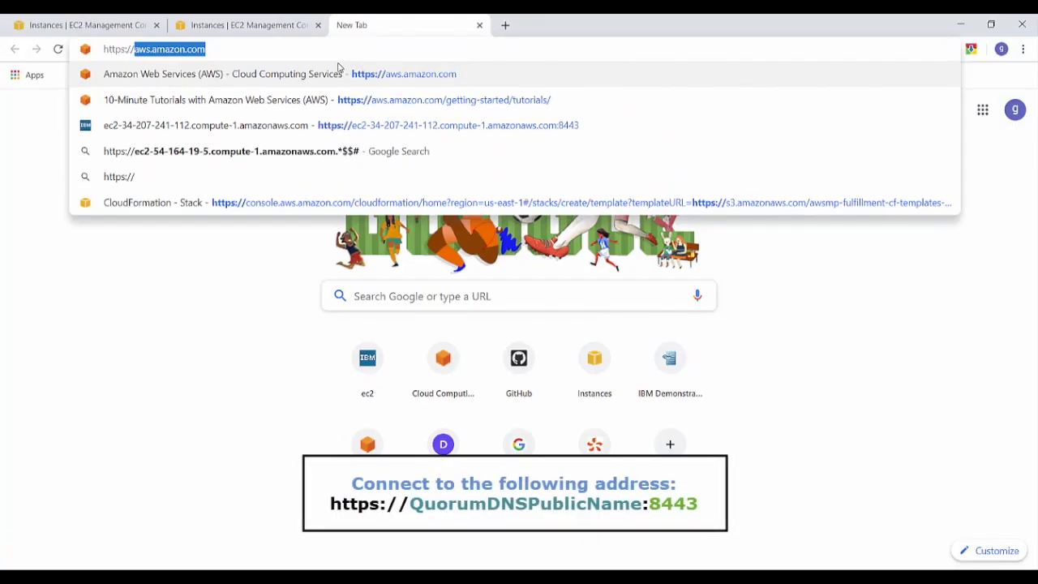
type("ec2-54-164-19-5.compute-1.amazonaws.com")
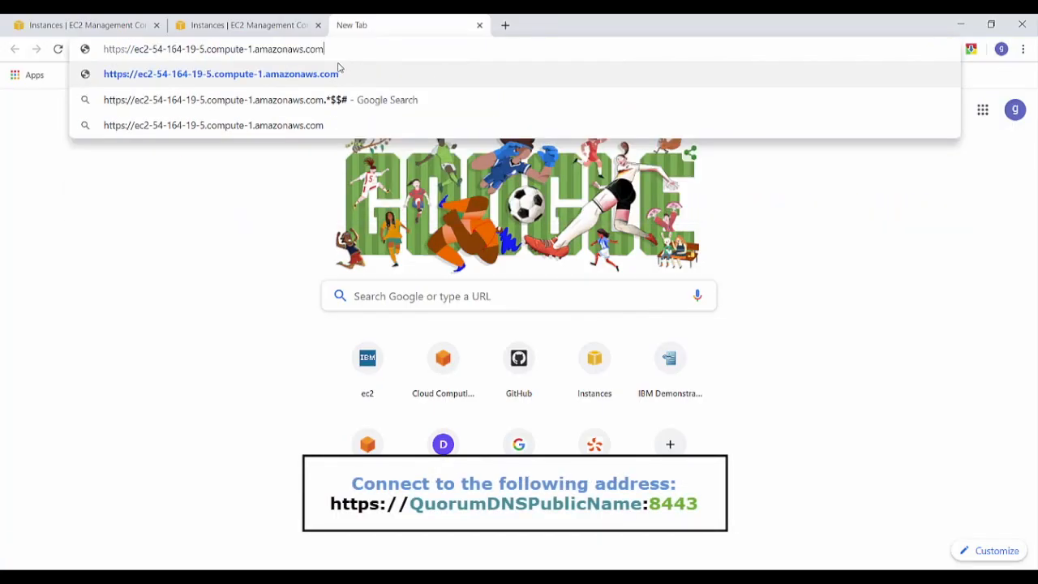
type(":")
type("8")
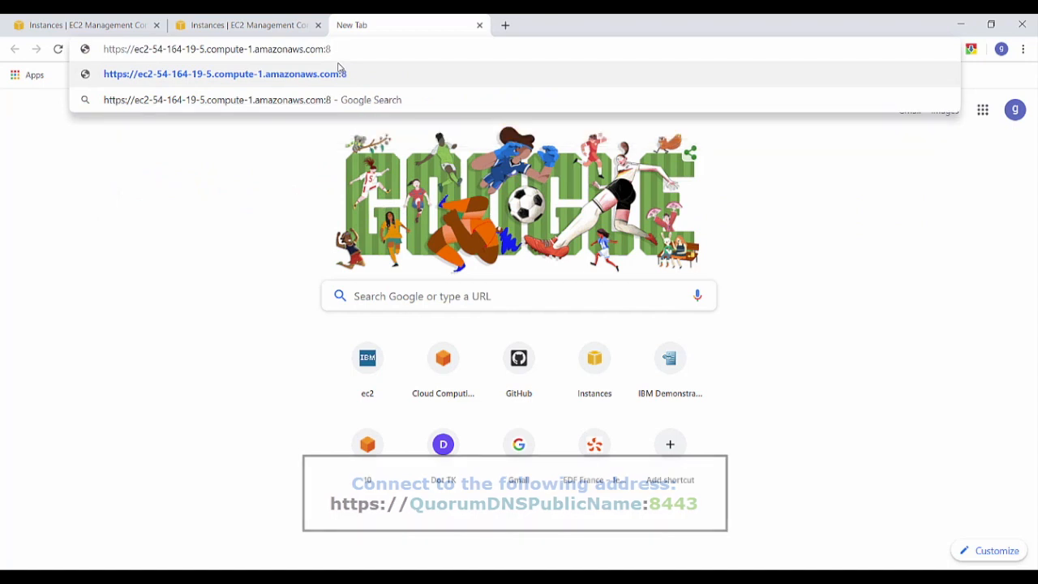
type("443")
key("Return")
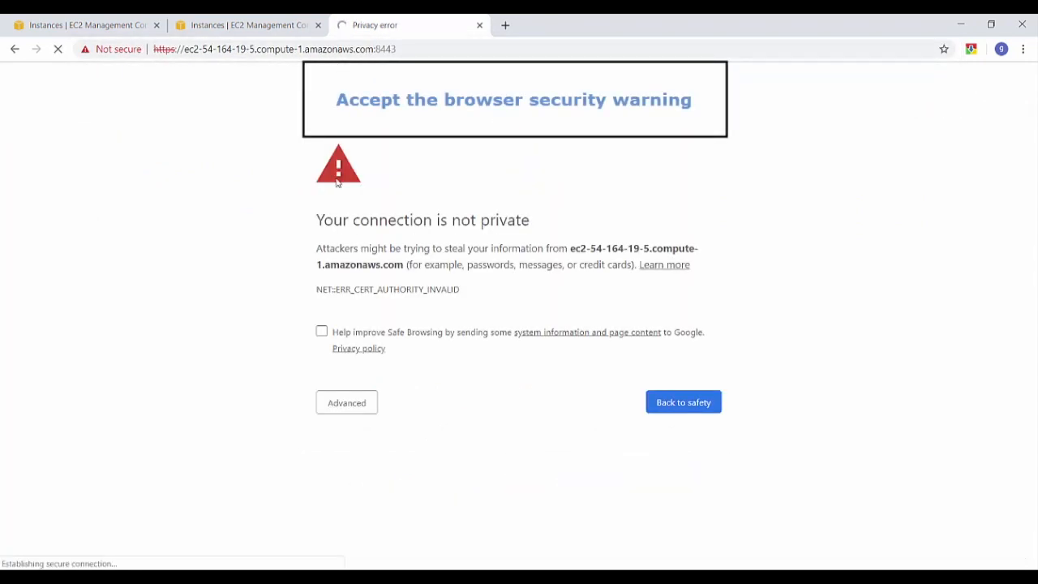
left_click(334, 408)
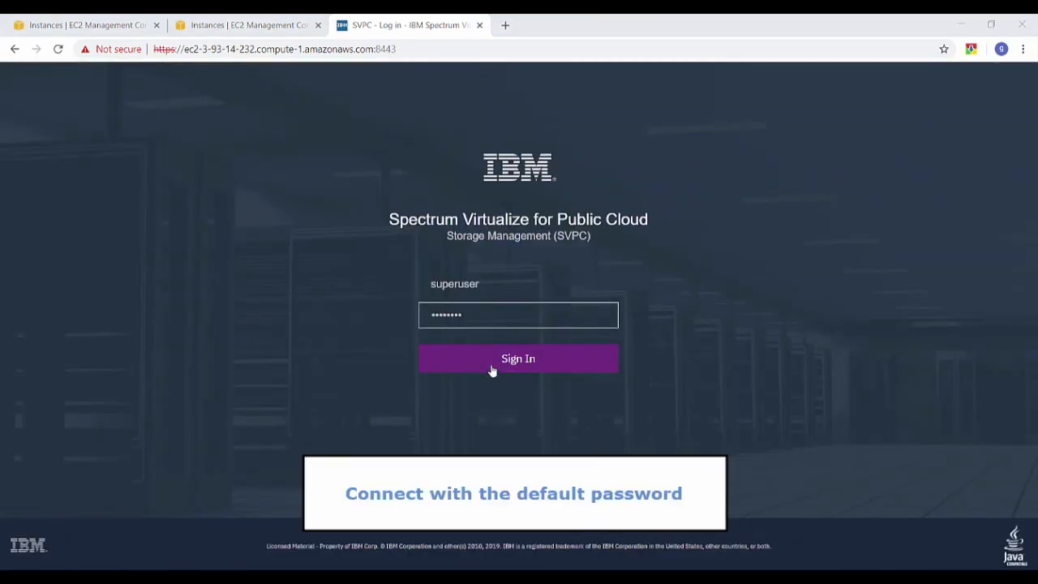
Sign in, then enter and confirm a new superuser password
left_click(492, 370)
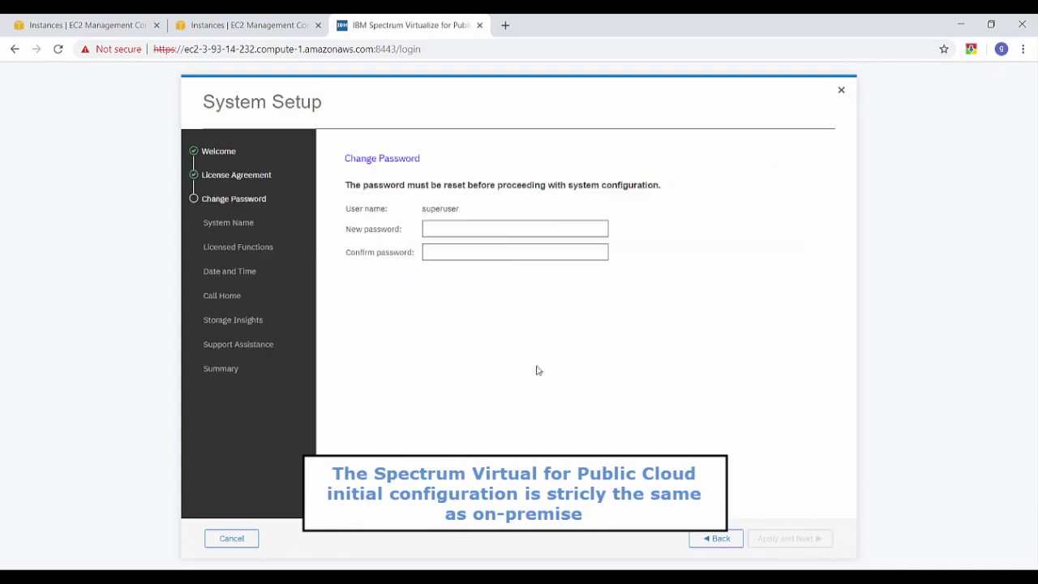
left_click(433, 234)
type("************")
key("Tab")
type("************")
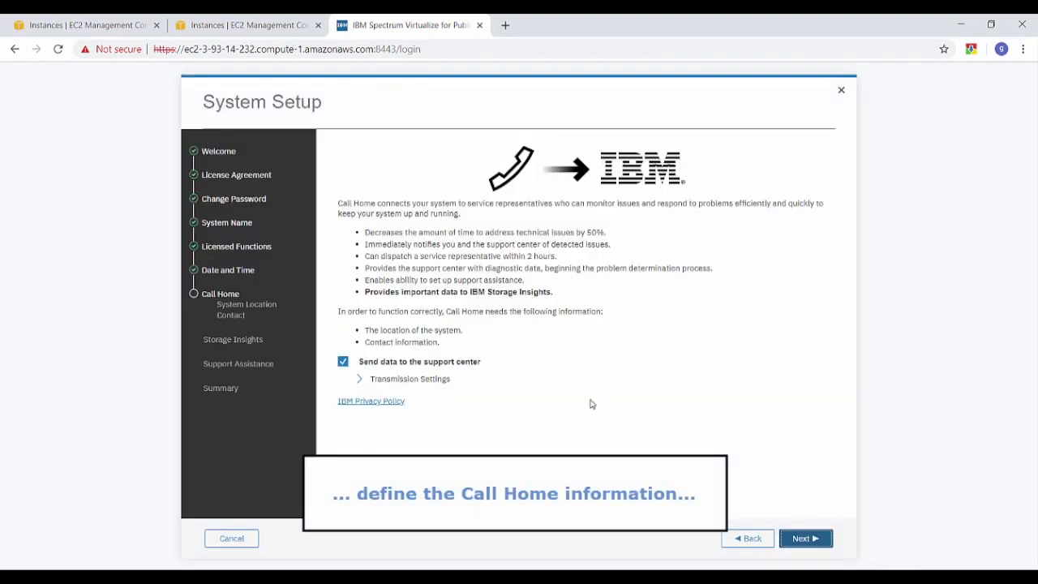
Apply the licences and fill Call Home location: company IBM France, street address, city, state, postcode
left_click(805, 539)
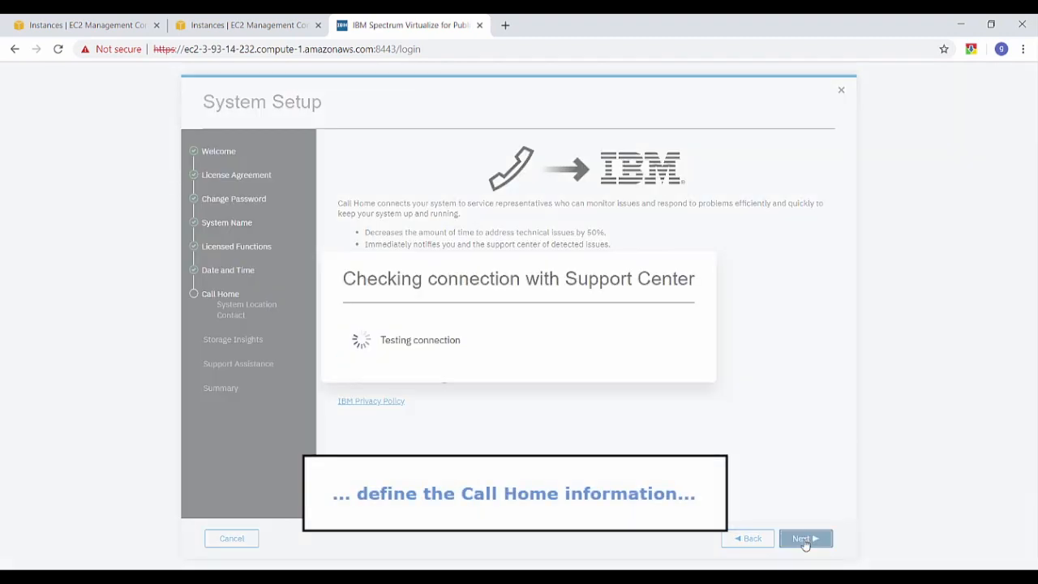
left_click(481, 261)
key("Tab")
key("Tab")
key("Tab")
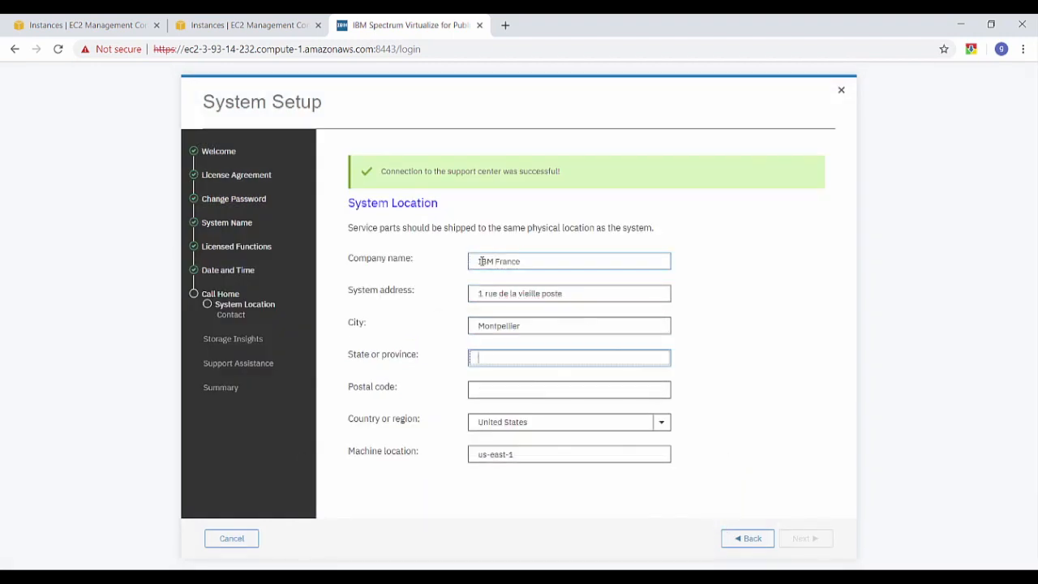
key("Tab")
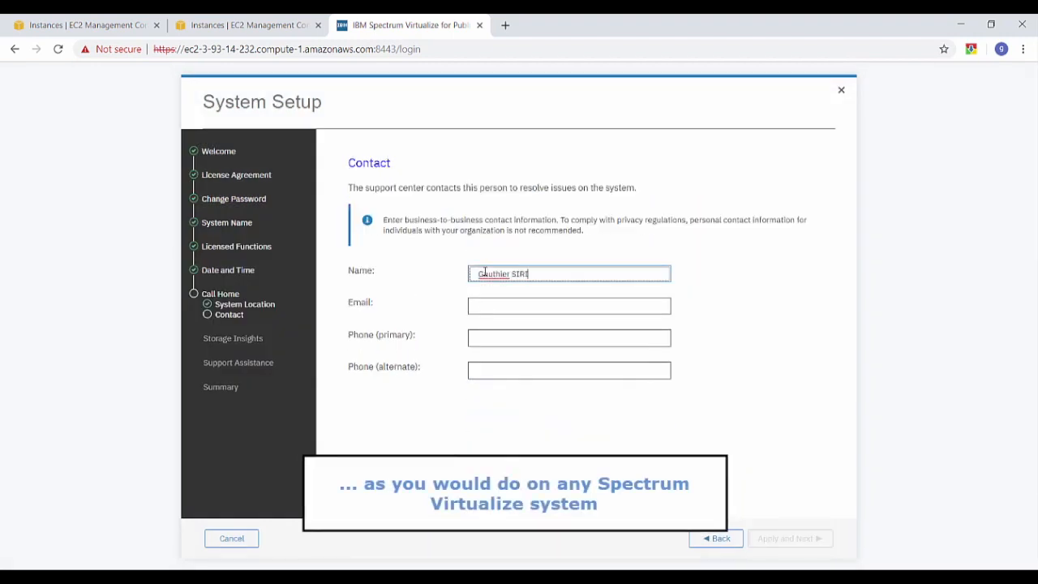
Enter the contact's e-mail and phone number, finish setup and close the completion dialogs
key("Tab")
key("Tab")
left_click(791, 539)
left_click(791, 539)
left_click(807, 542)
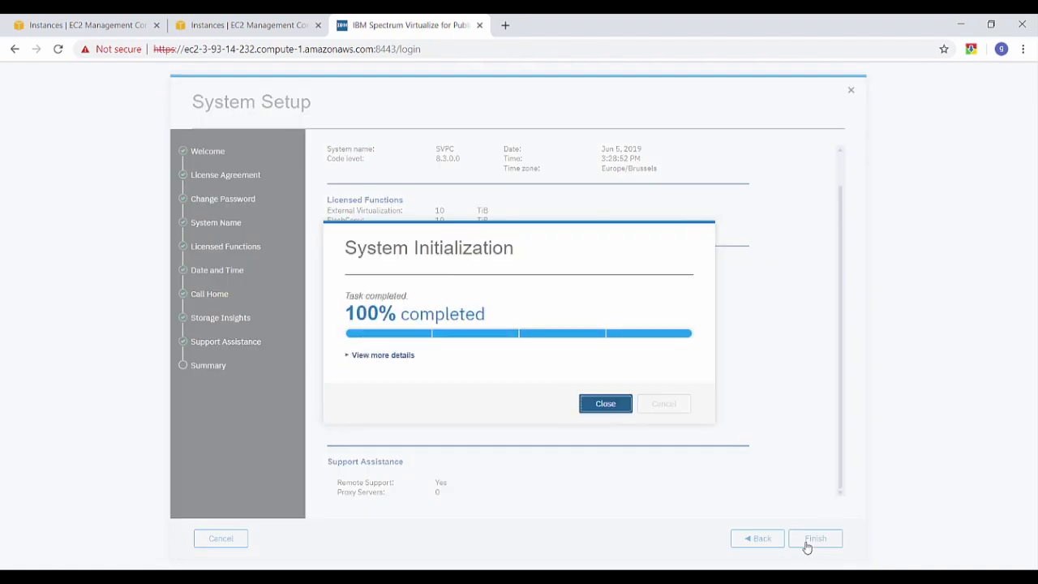
left_click(606, 404)
left_click(632, 387)
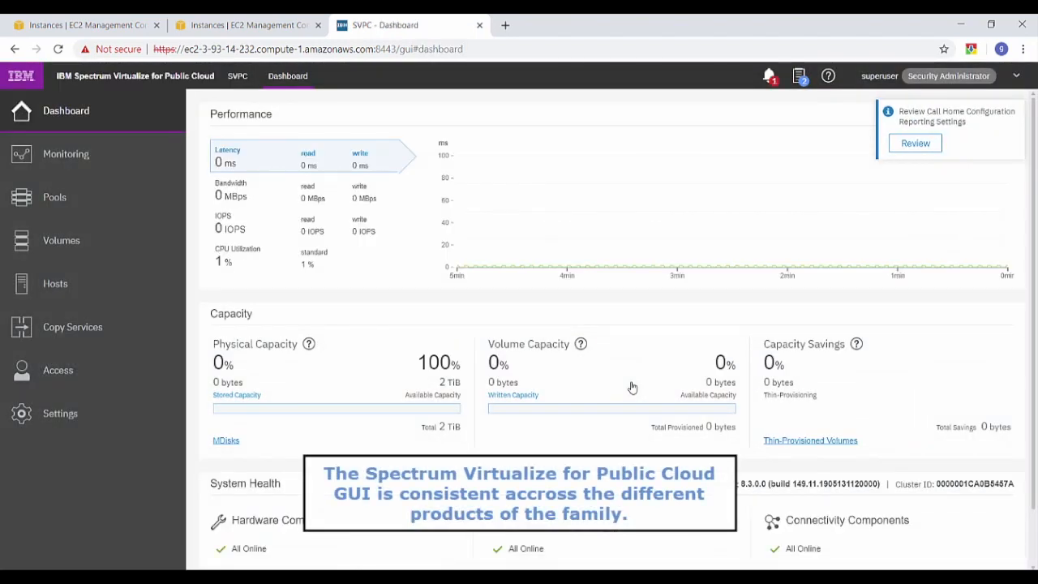
Show mdiskgrp0's MDisks in the Pools > MDisks by Pools view
mouse_move(124, 201)
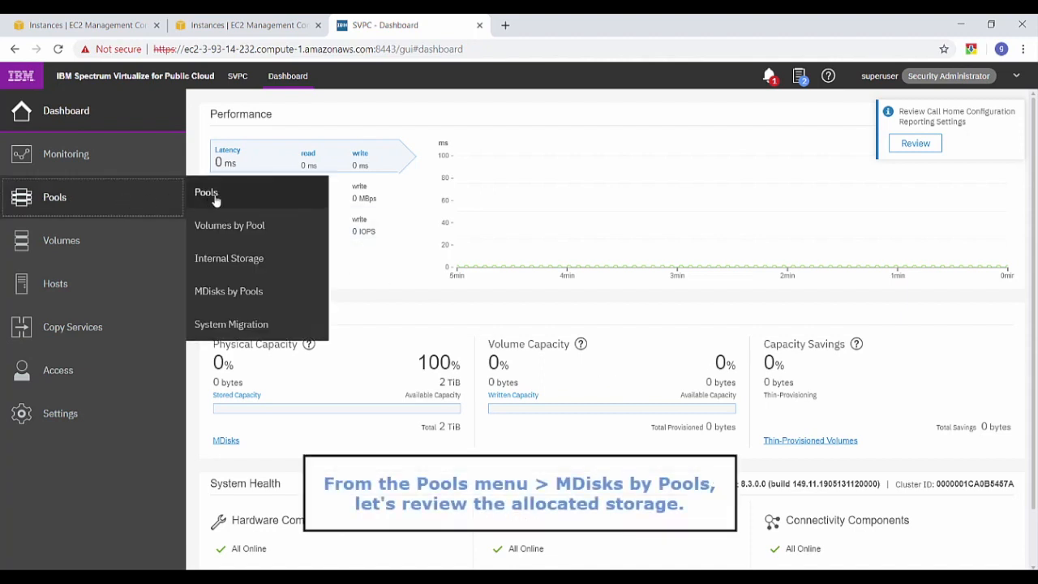
left_click(227, 292)
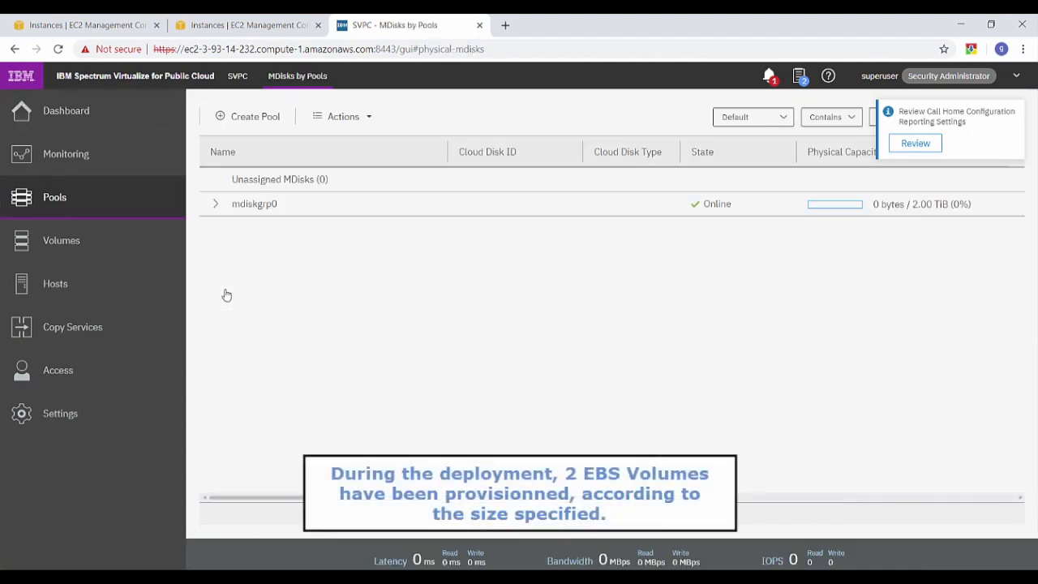
left_click(216, 205)
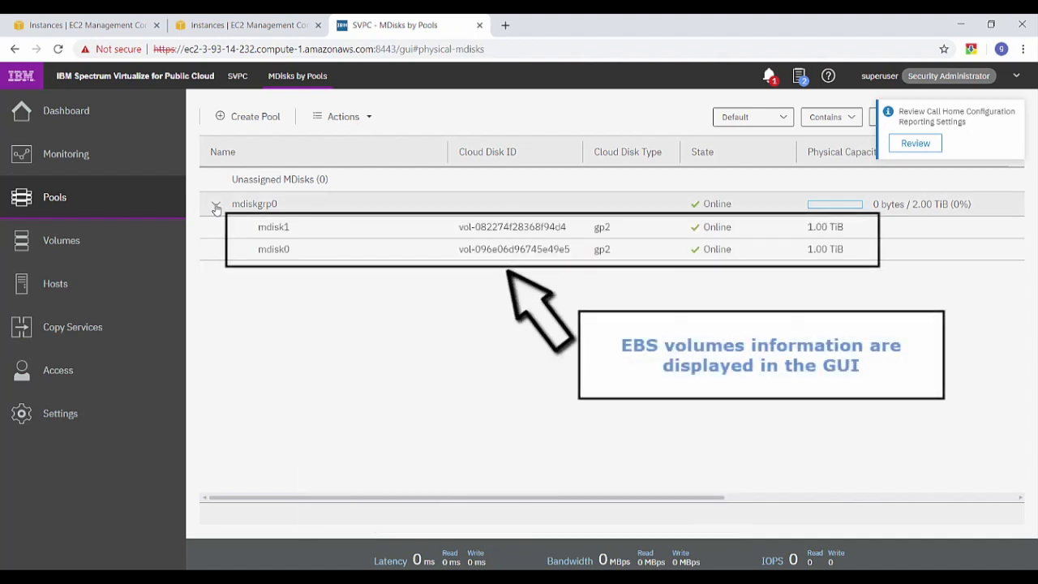
Review mdisk1's detailed properties, then switch to the EC2 console tab
right_click(272, 228)
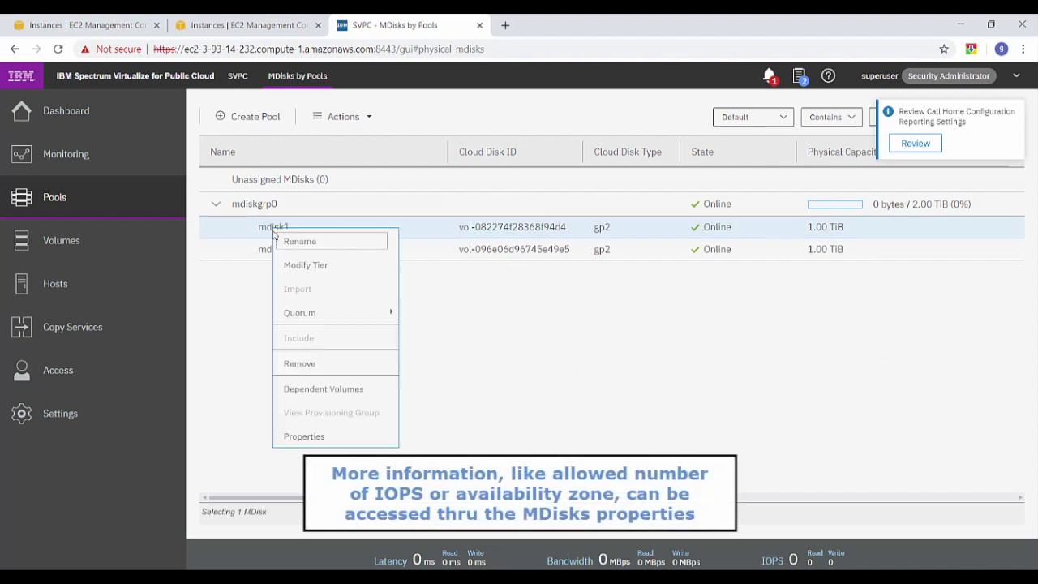
left_click(309, 438)
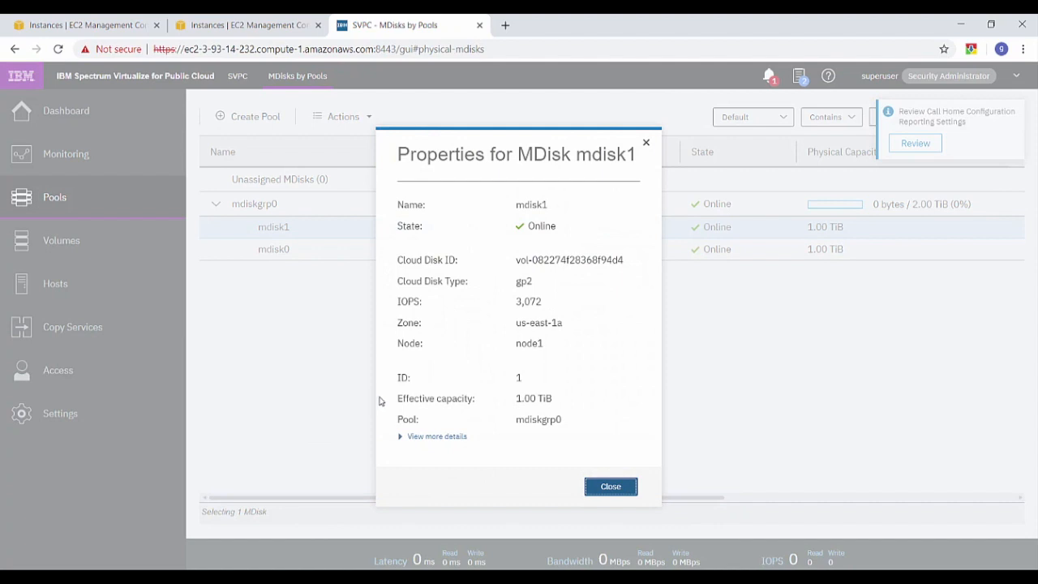
left_click(399, 443)
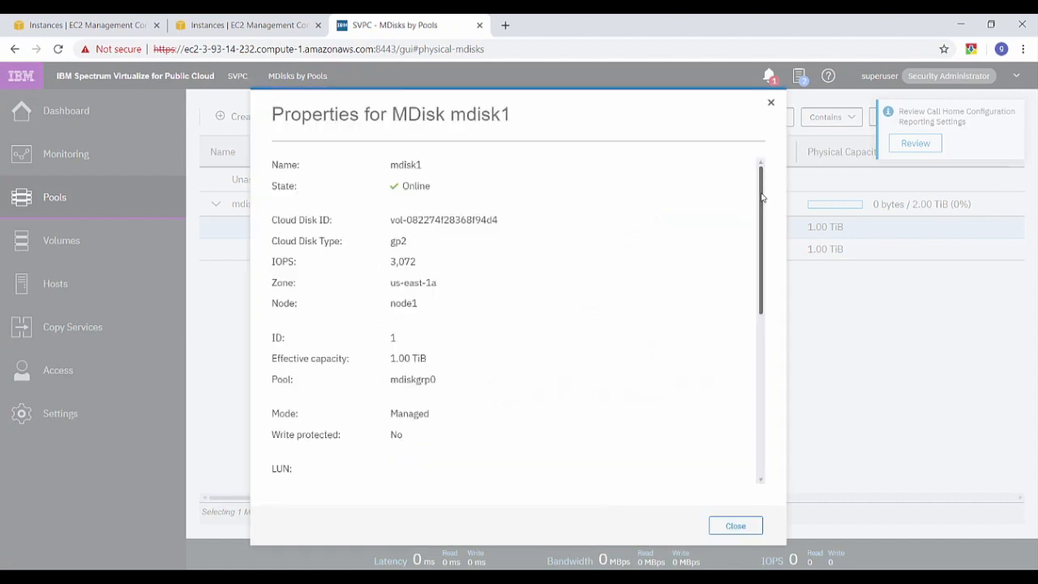
scroll(771, 297, "down", 5)
left_click_drag(776, 346, 769, 187)
left_click(736, 525)
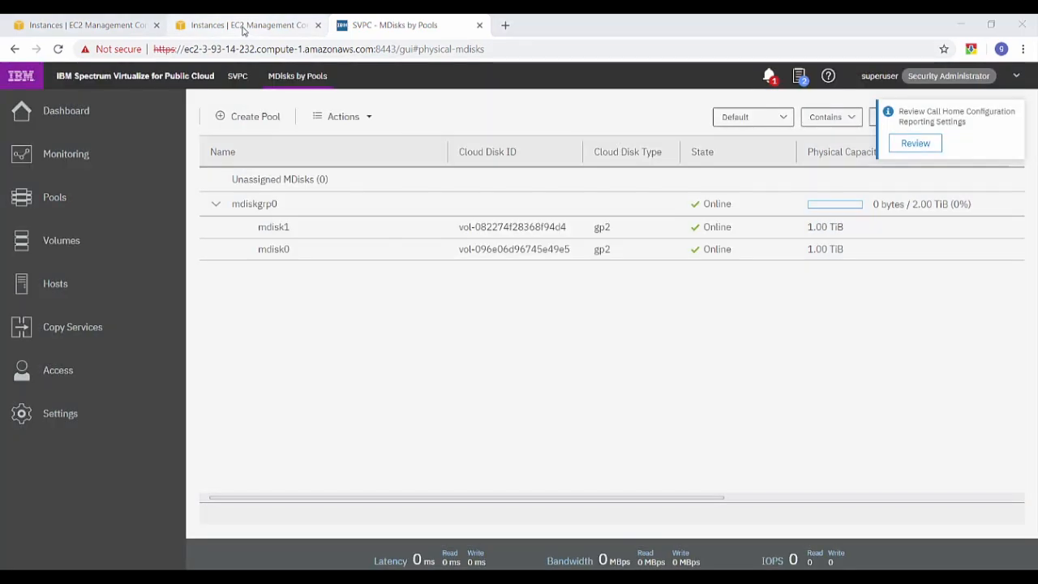
left_click(243, 31)
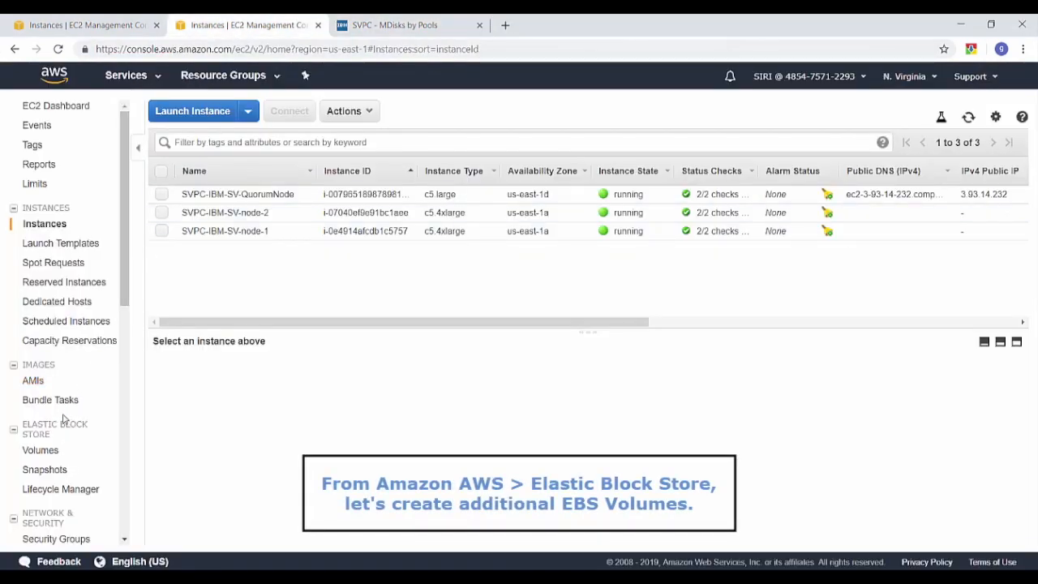
Create the first 1024 GiB gp2 EBS volume in the EC2 Volumes list
left_click(43, 453)
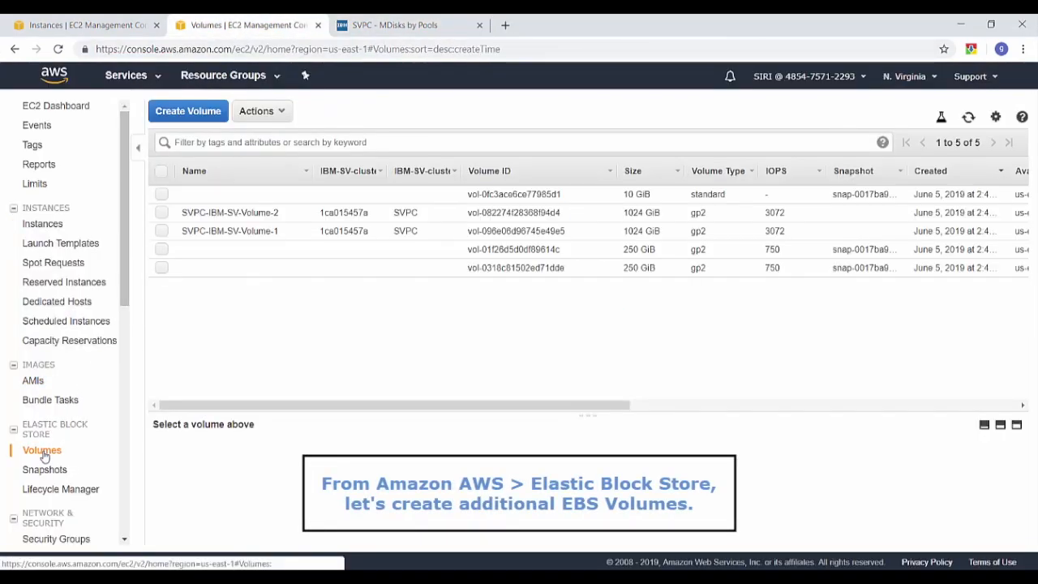
left_click(194, 111)
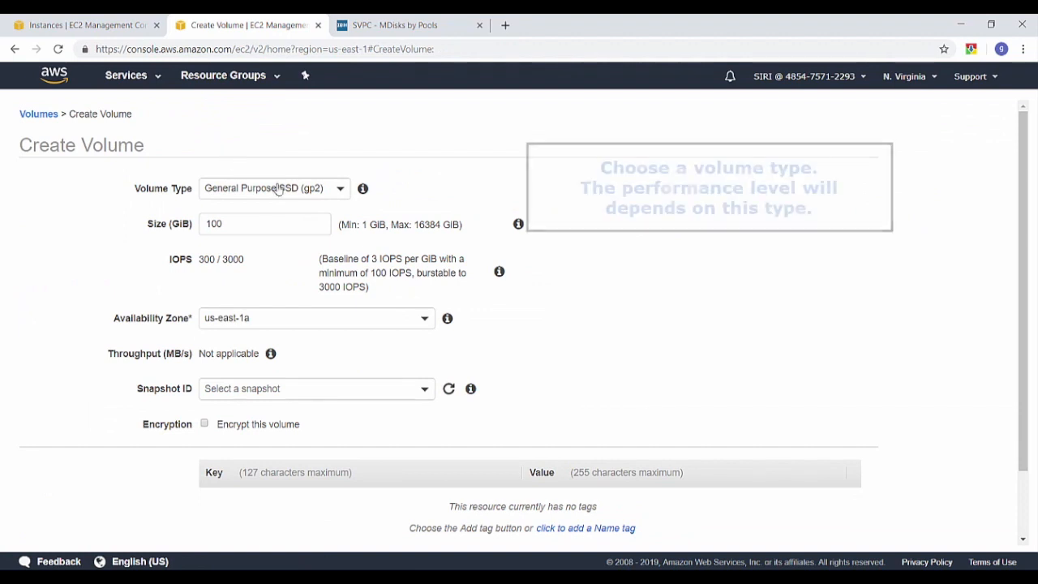
left_click(341, 192)
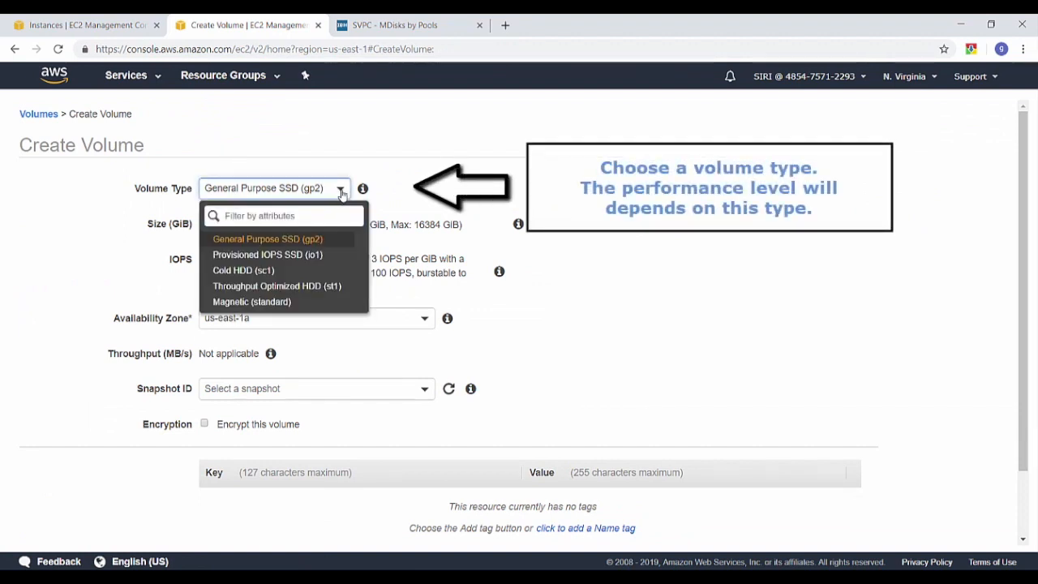
left_click(321, 238)
double_click(242, 227)
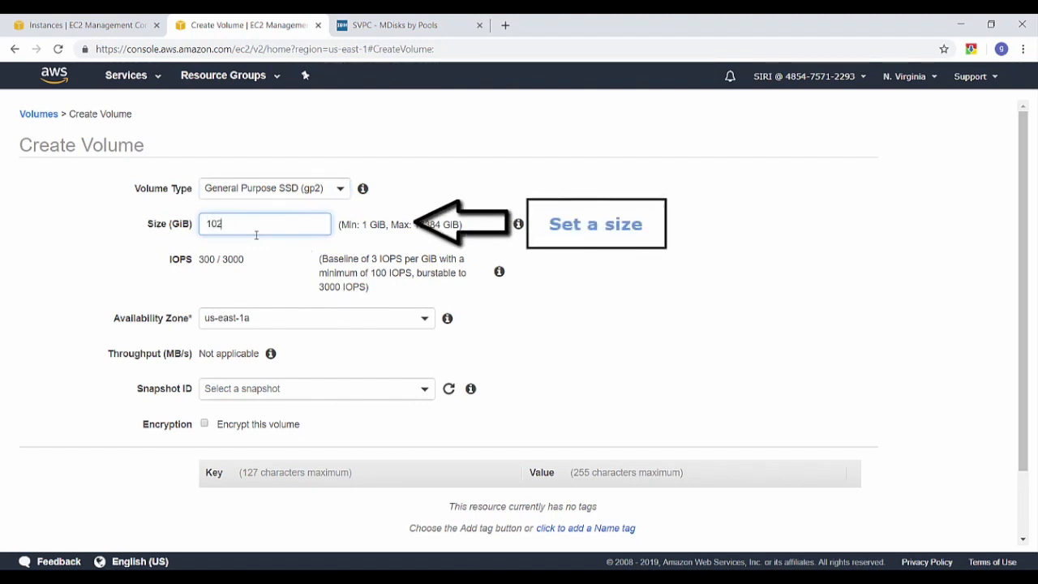
scroll(686, 428, "down", 2)
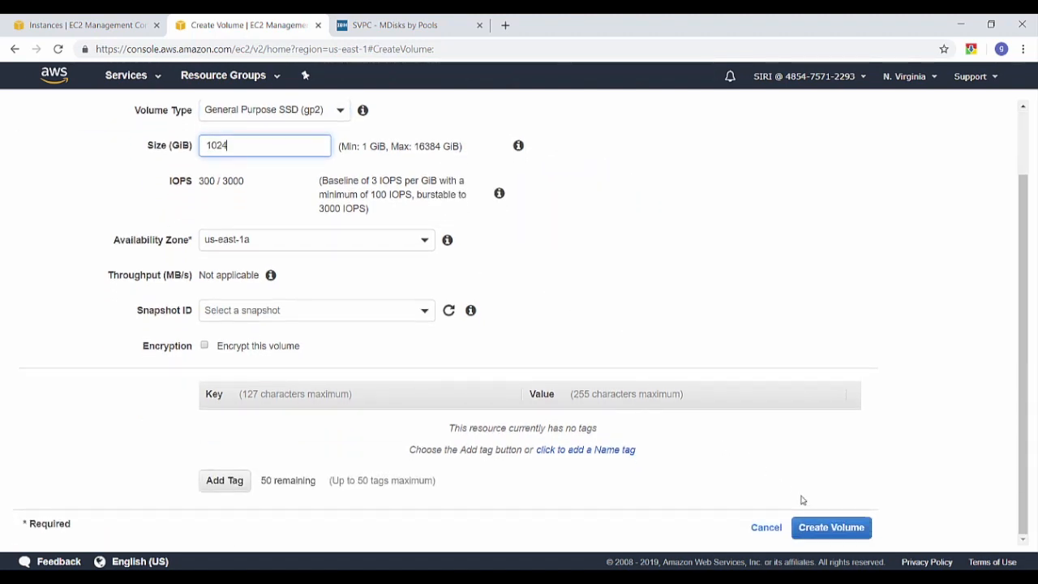
left_click(831, 528)
left_click(629, 266)
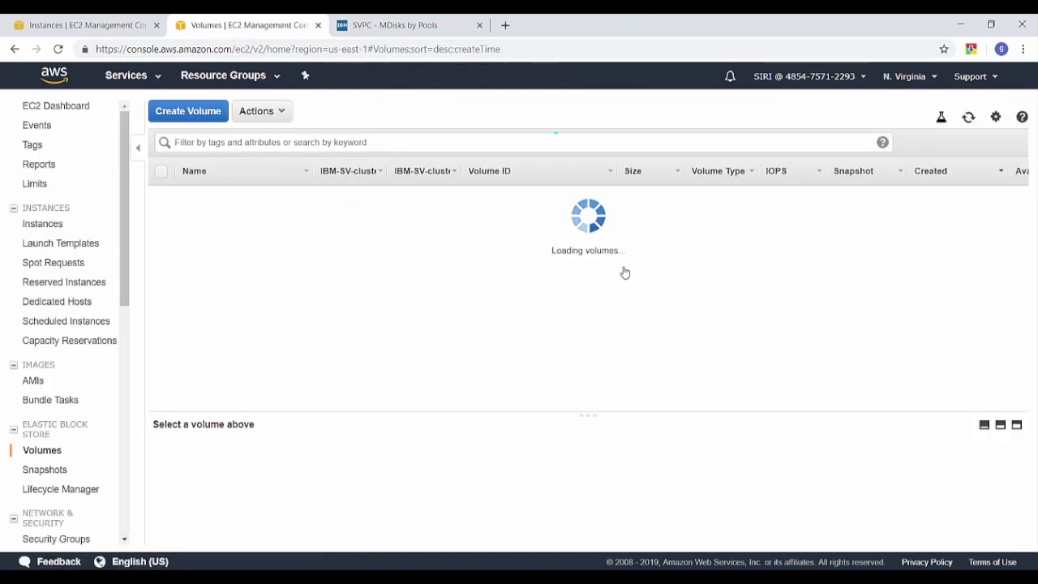
Create a second 1024 GiB gp2 EBS volume, then return to the Spectrum Virtualize tab
left_click(188, 111)
double_click(224, 224)
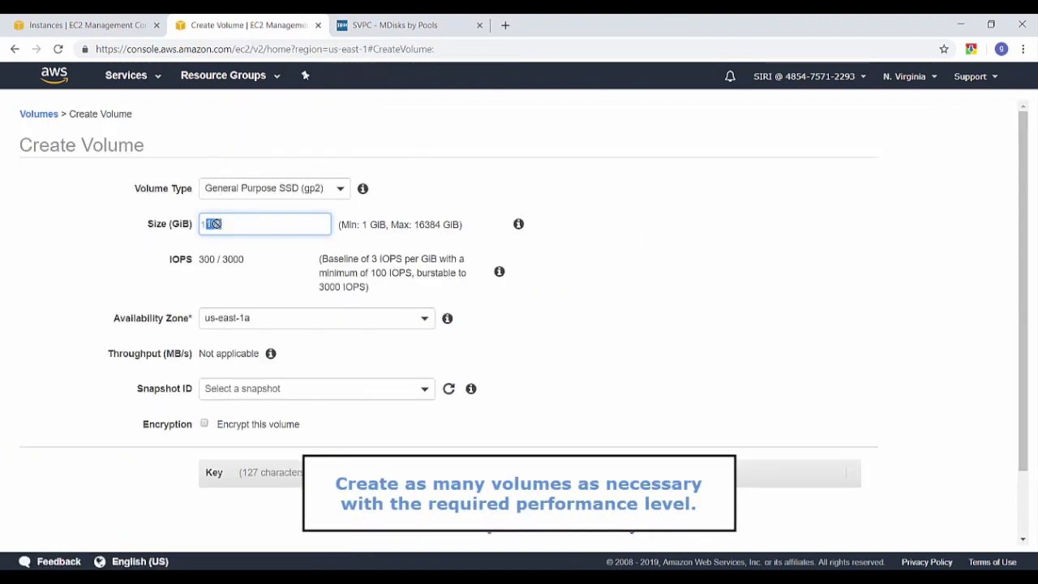
type("1024")
scroll(790, 471, "down", 2)
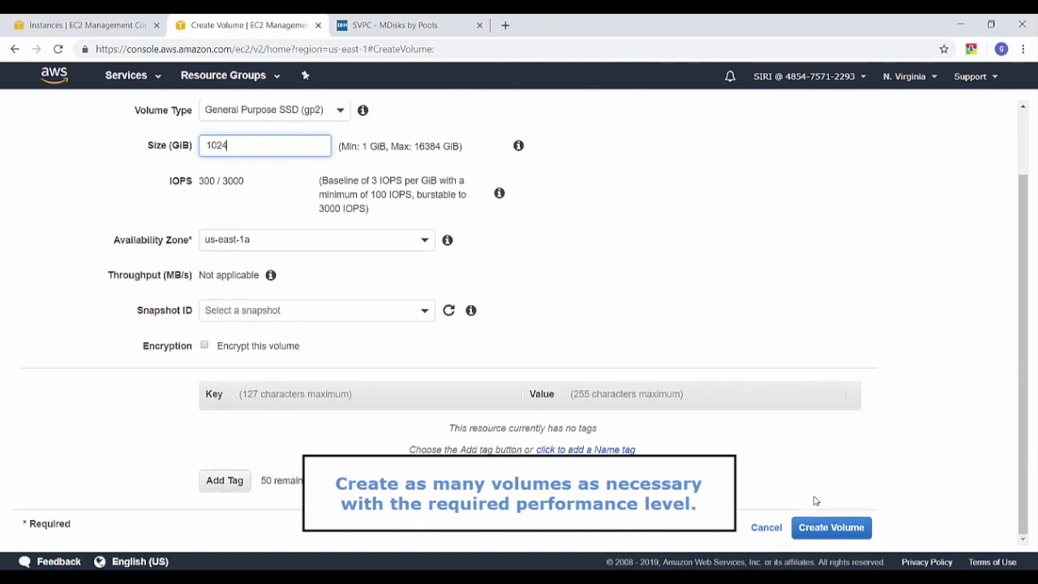
left_click(833, 527)
left_click(634, 272)
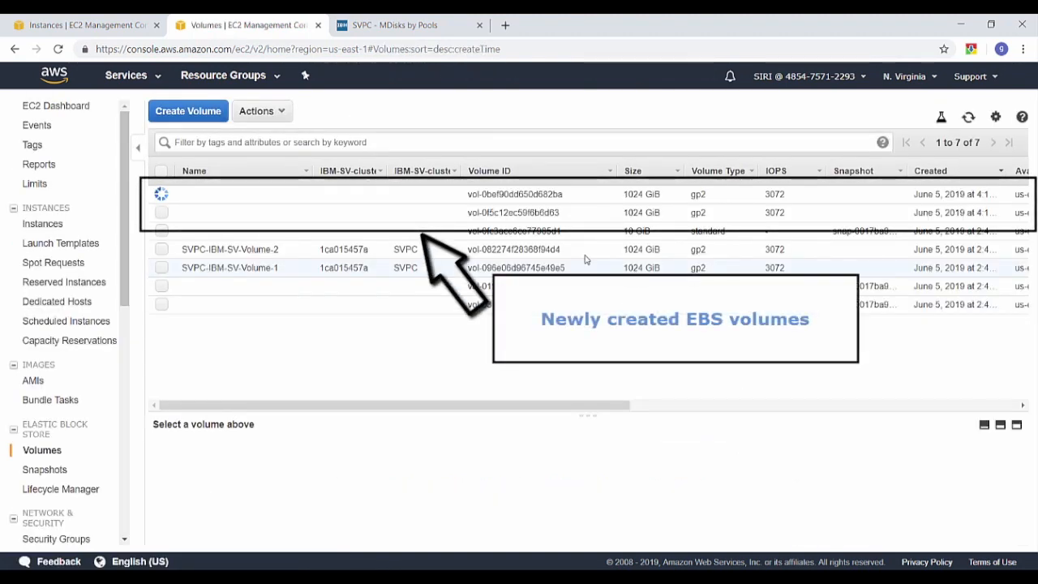
left_click(383, 25)
Run Discover Storage to detect the new EBS disks
left_click(358, 119)
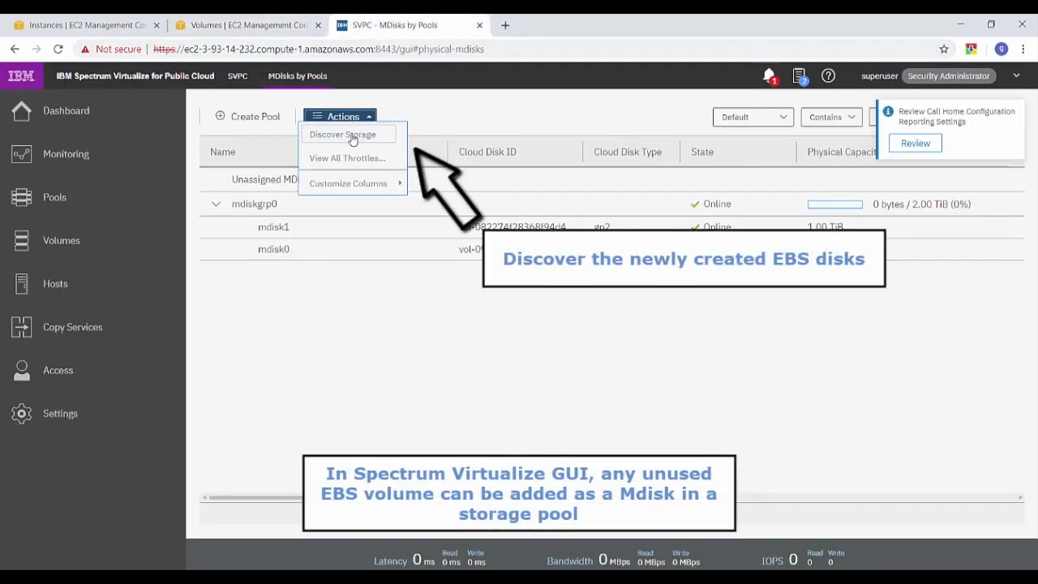
left_click(353, 138)
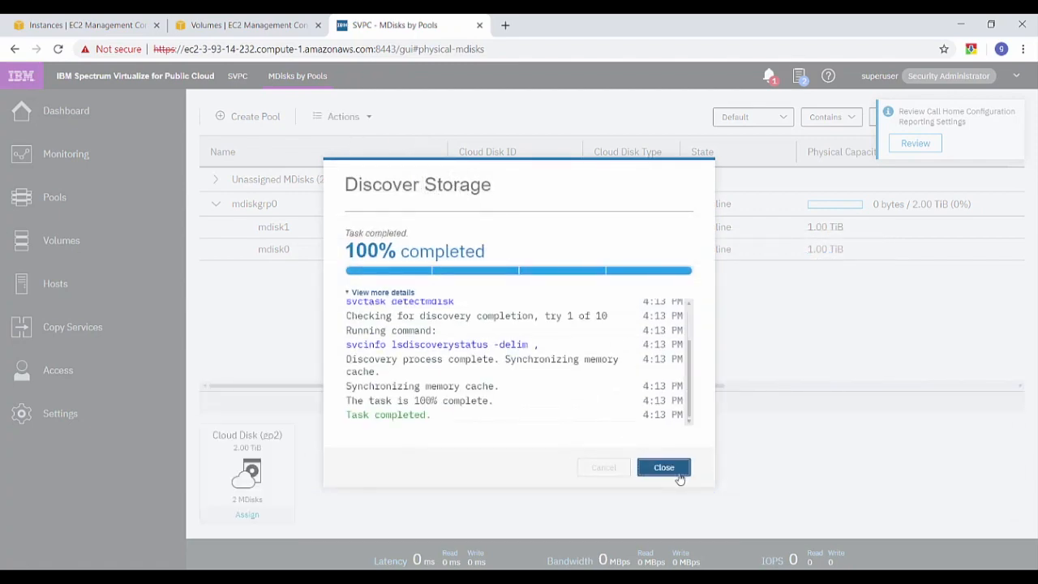
left_click(664, 468)
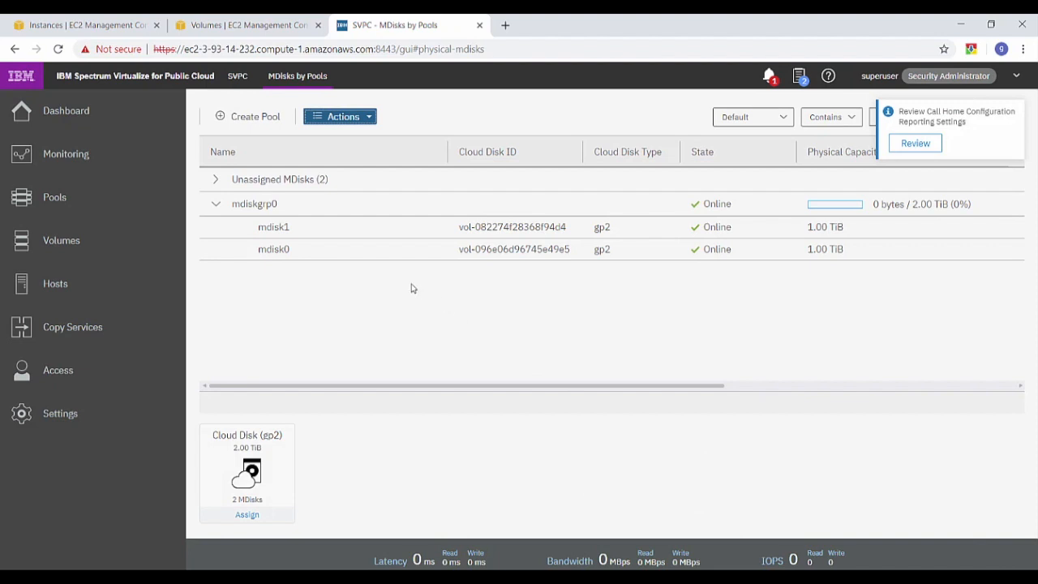
Assign unassigned mdisk2 and mdisk3 to pool mdiskgrp0
left_click(215, 181)
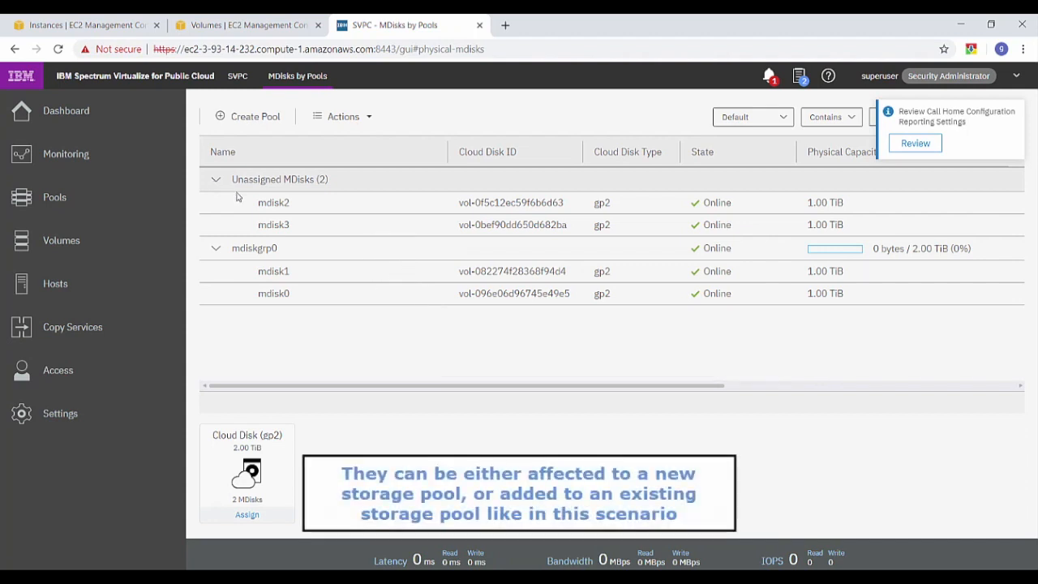
left_click(278, 203)
left_click(278, 224, "shift")
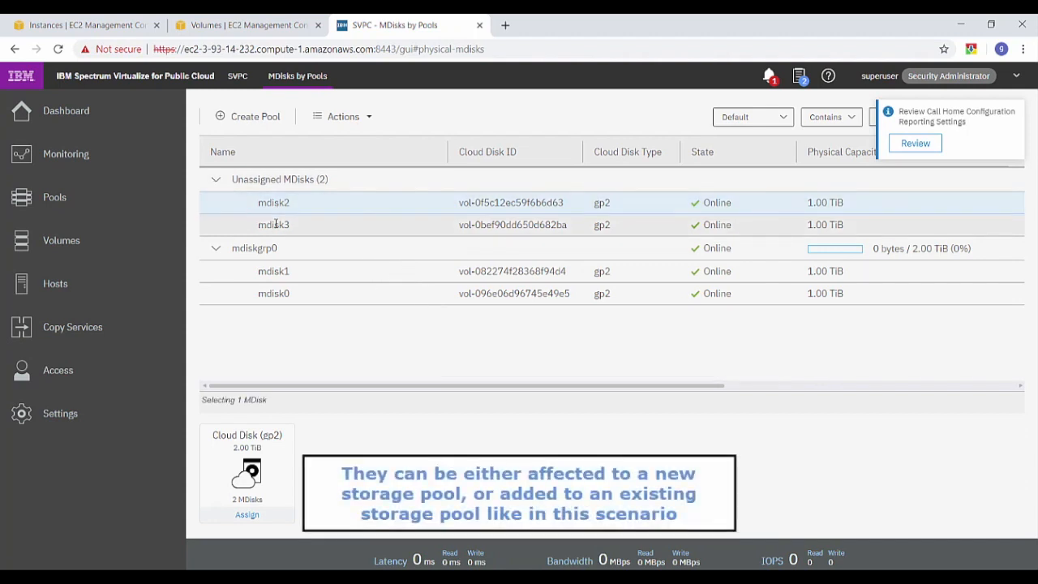
right_click(278, 207)
left_click(324, 241)
left_click(608, 395)
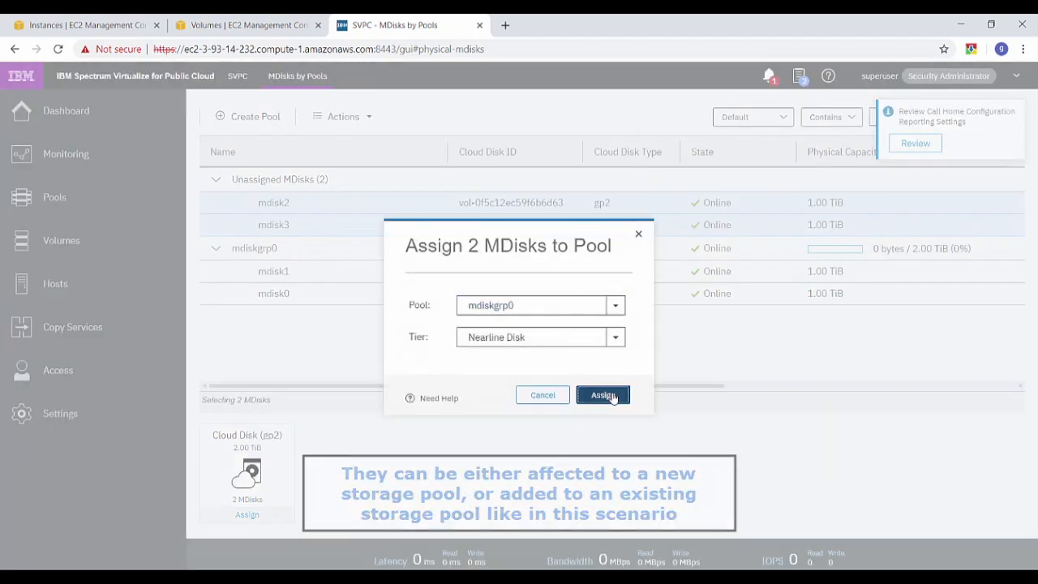
left_click(665, 468)
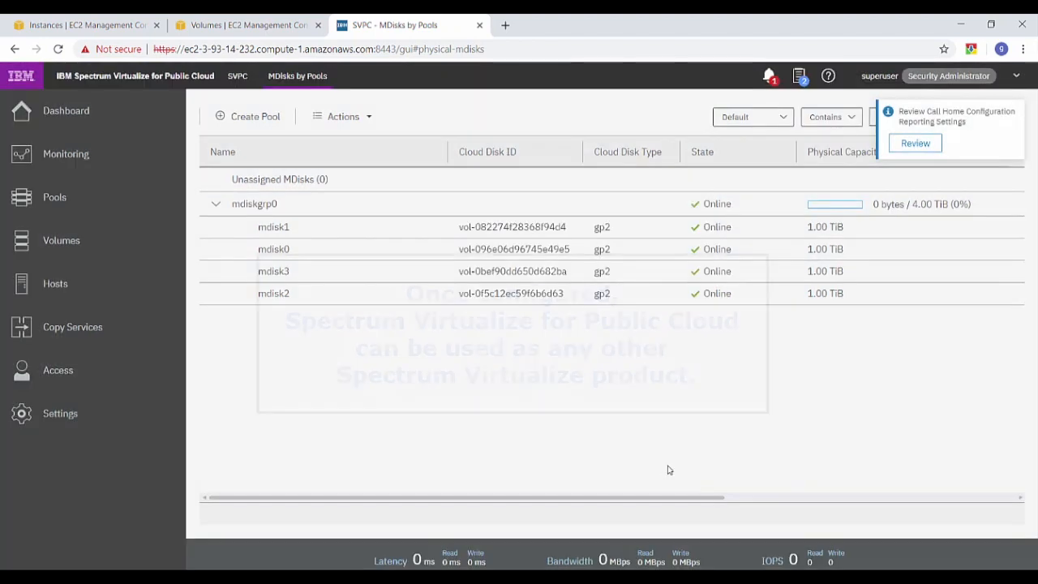